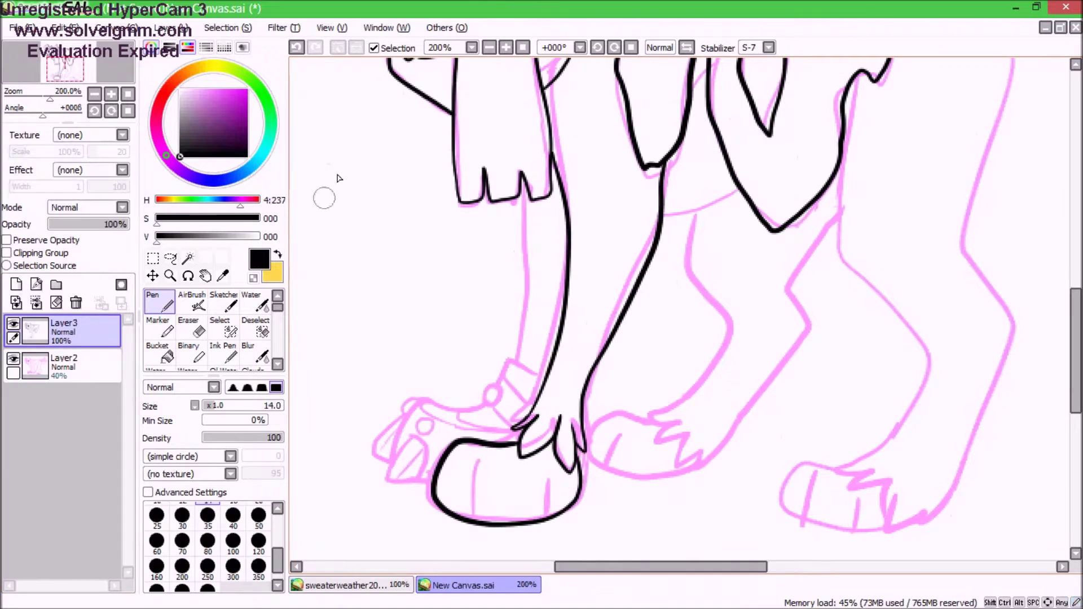
Ink the near front paw's toe lines and the far front leg in black over the sketch, cleaning up with the Eraser.
{"action": "left_click_drag", "start_coordinate": [529, 484], "coordinate": [529, 519]}
{"action": "left_click_drag", "start_coordinate": [520, 199], "coordinate": [508, 364]}
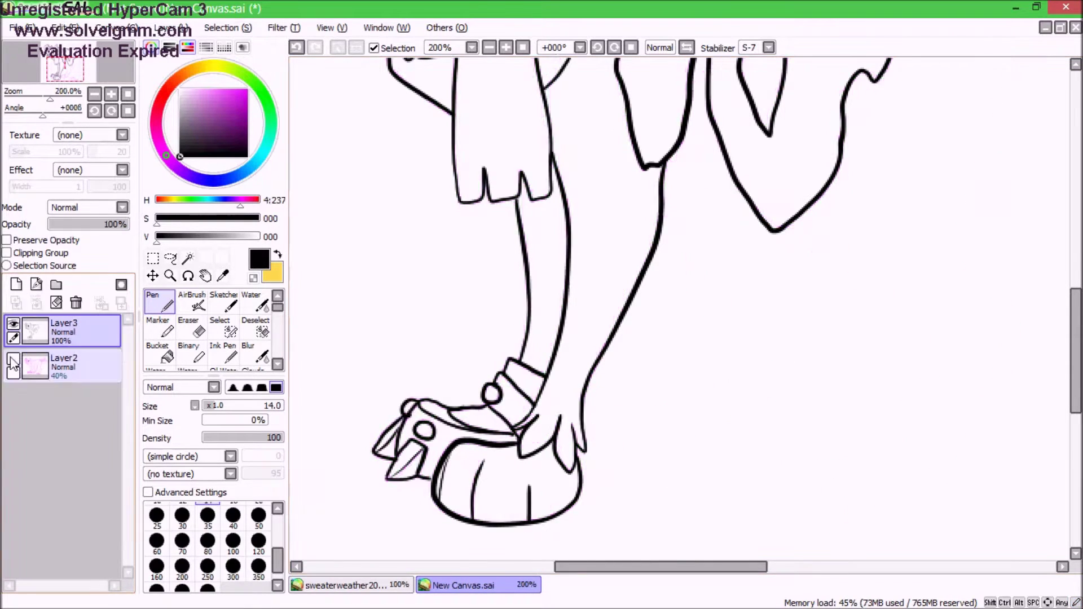
{"action": "left_click_drag", "start_coordinate": [818, 215], "coordinate": [570, 213]}
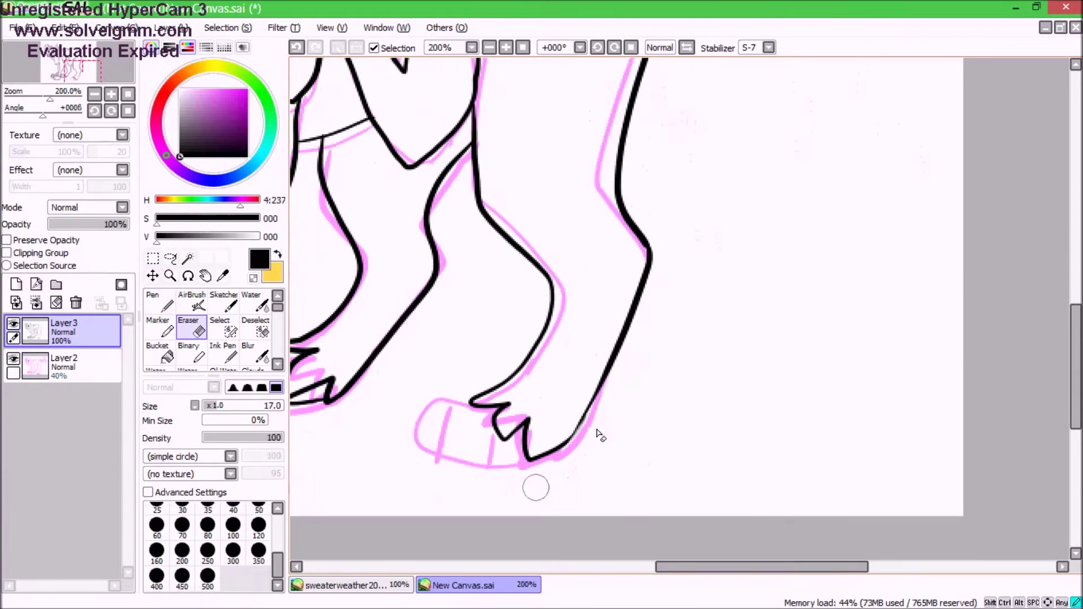
{"action": "key", "text": "e"}
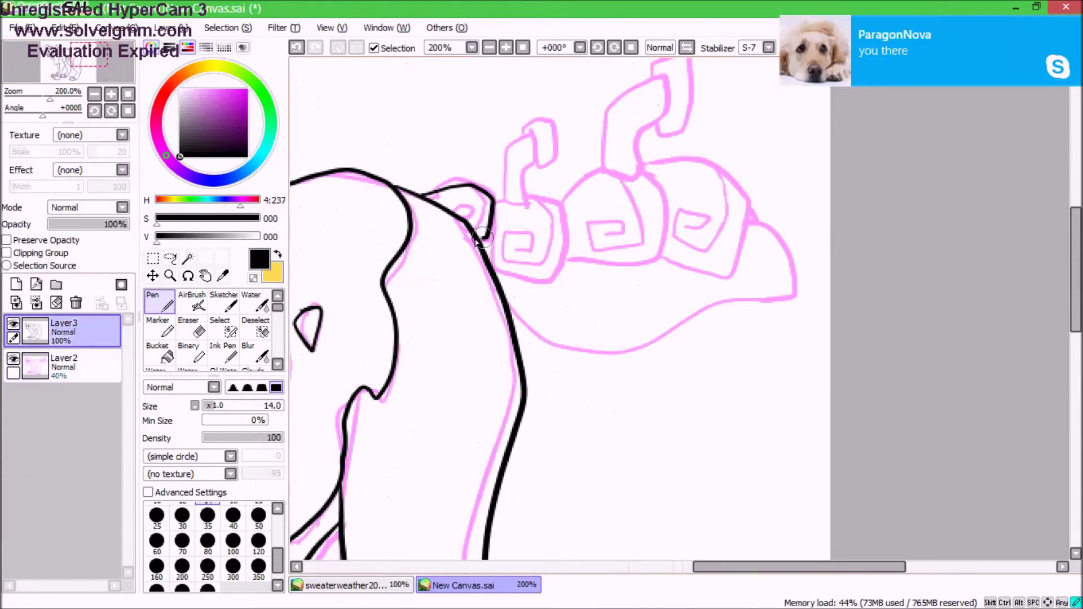
Ink the tail's small hooked pipe and answer the Skype contact with "XDD that's alright I have no idea either" and "sure C:".
{"action": "left_click", "coordinate": [958, 45]}
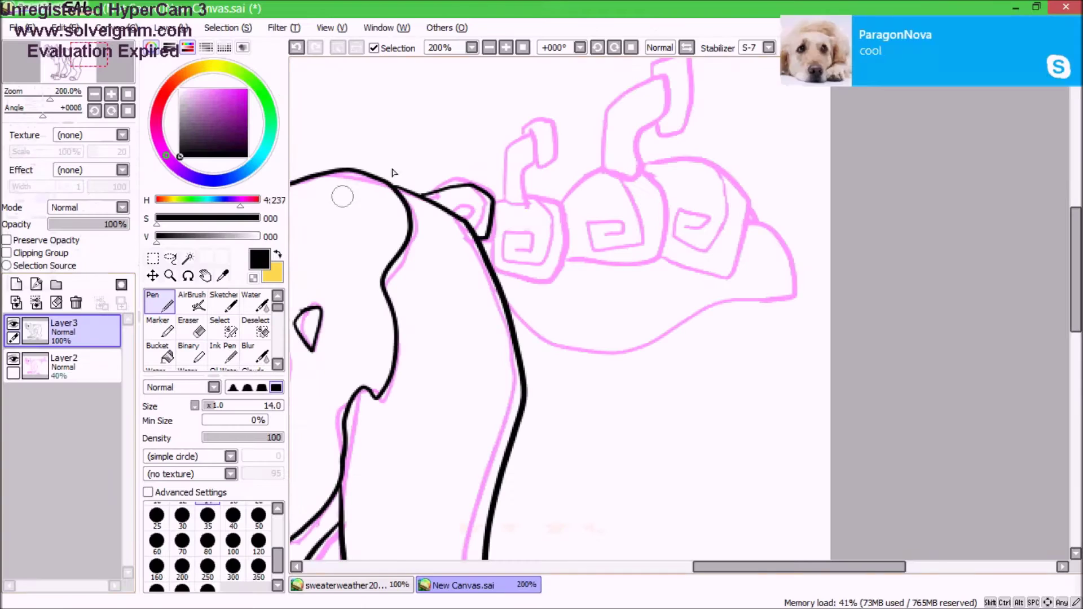
{"action": "left_click_drag", "start_coordinate": [505, 206], "coordinate": [527, 141]}
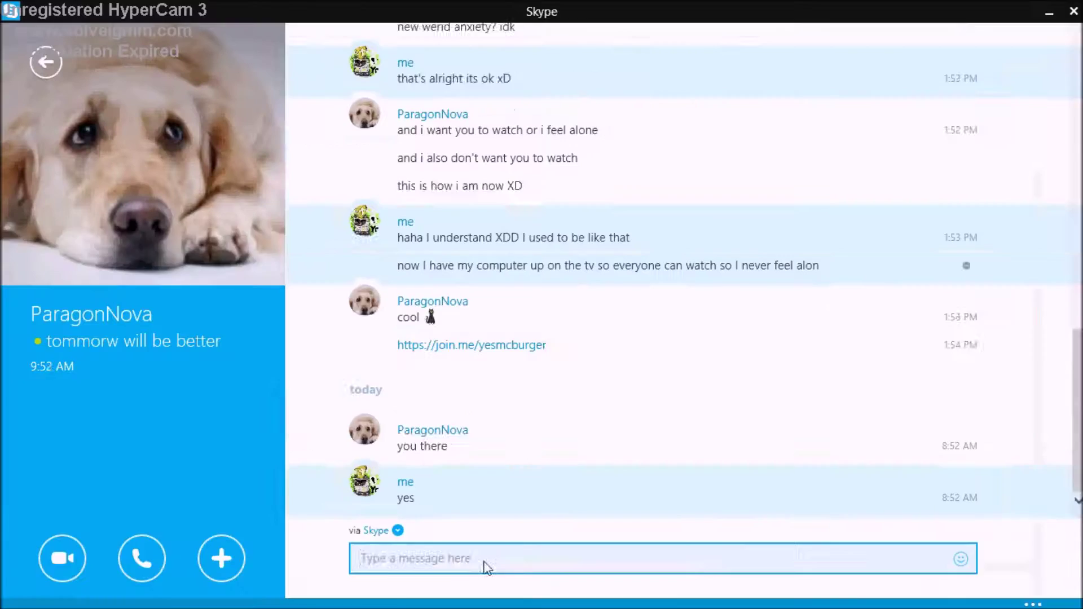
{"action": "type", "text": "XDD that's alright"}
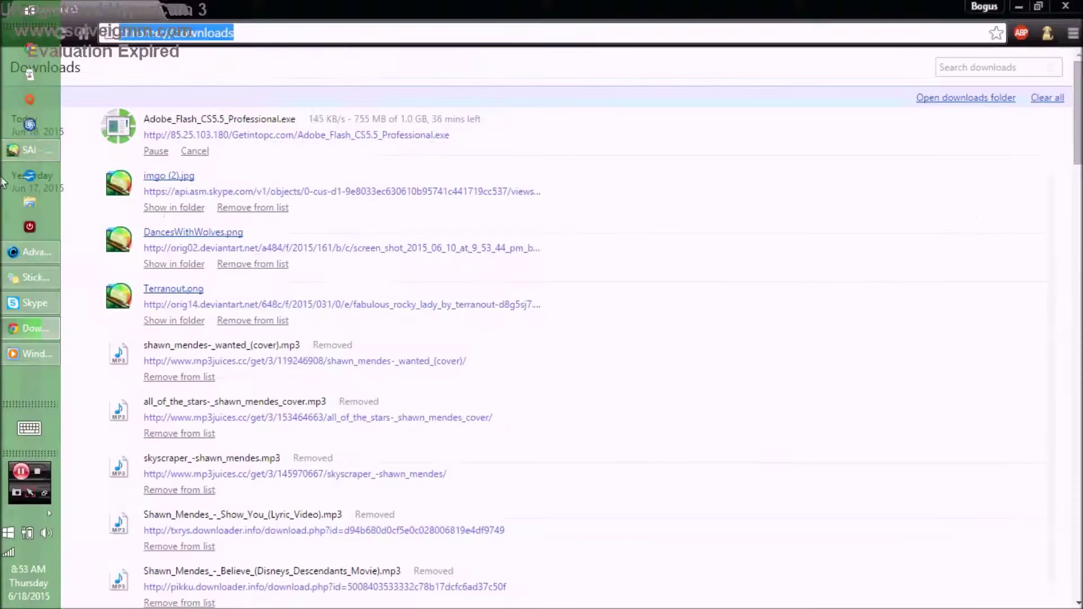
{"action": "left_click_drag", "start_coordinate": [567, 105], "coordinate": [580, 152]}
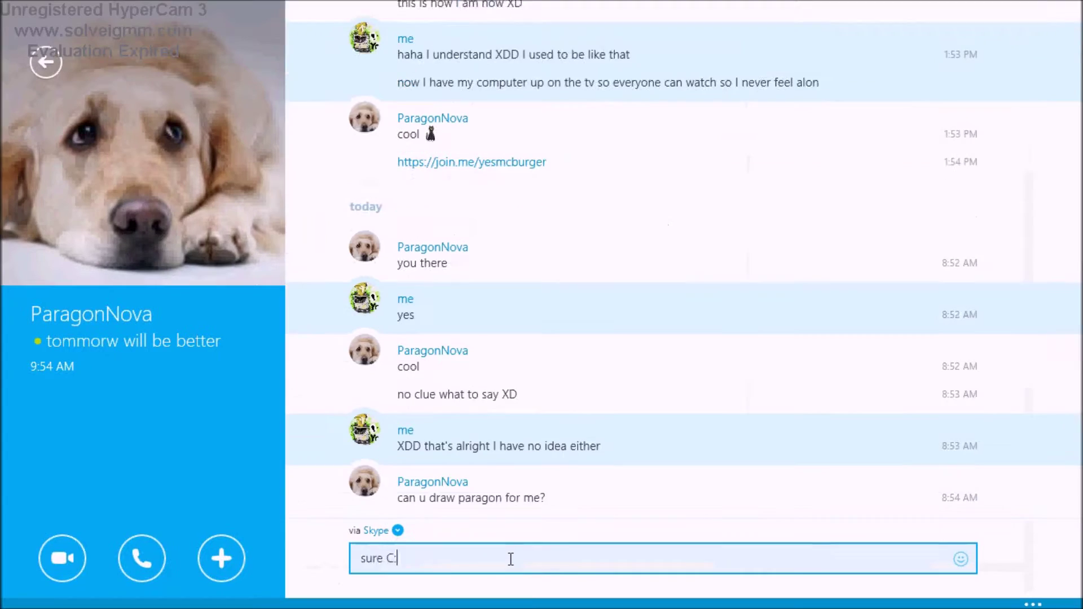
{"action": "key", "text": "Return"}
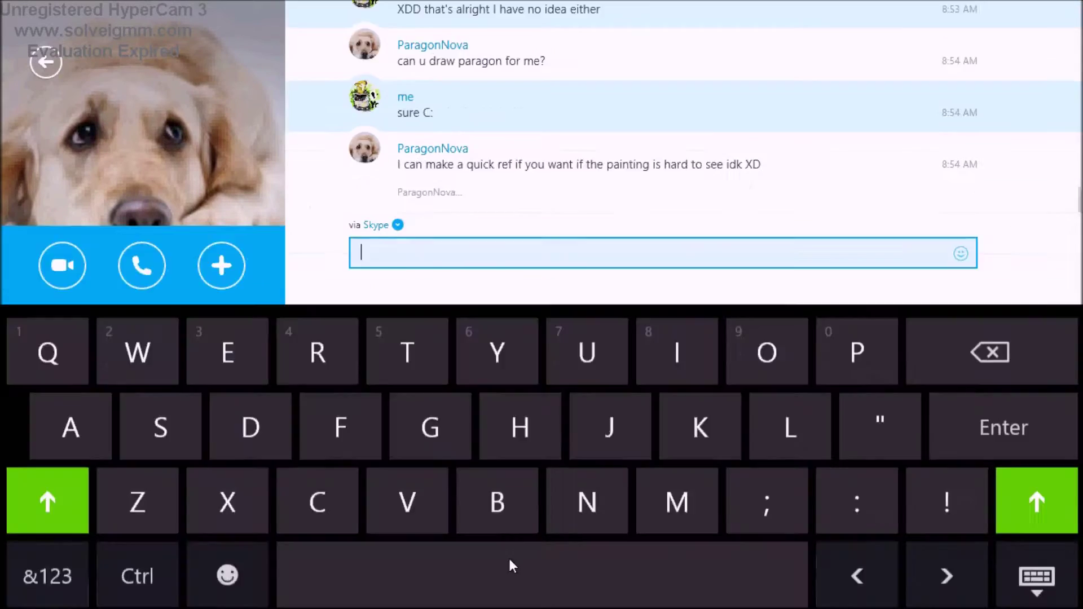
Tell the Skype contact that someone else's request is being drawn, is halfway finished and won't take too long.
{"action": "type", "text": "XDD nah its alright, and"}
{"action": "type", "text": " yes but rn im drawing a reques"}
{"action": "type", "text": "t for someone"}
{"action": "key", "text": "Return"}
{"action": "type", "text": "halfway finished though it wont be too"}
{"action": "type", "text": "long"}
{"action": "key", "text": "Return"}
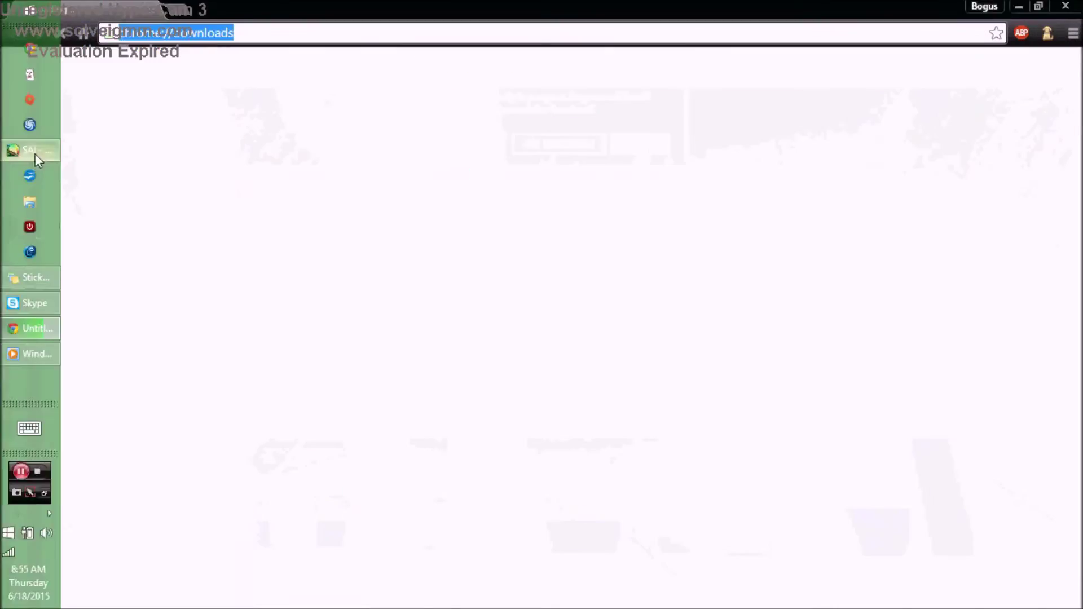
Return to PaintTool SAI and inspect the line art by hiding the pink sketch layer, restoring it when done.
{"action": "left_click", "coordinate": [35, 151]}
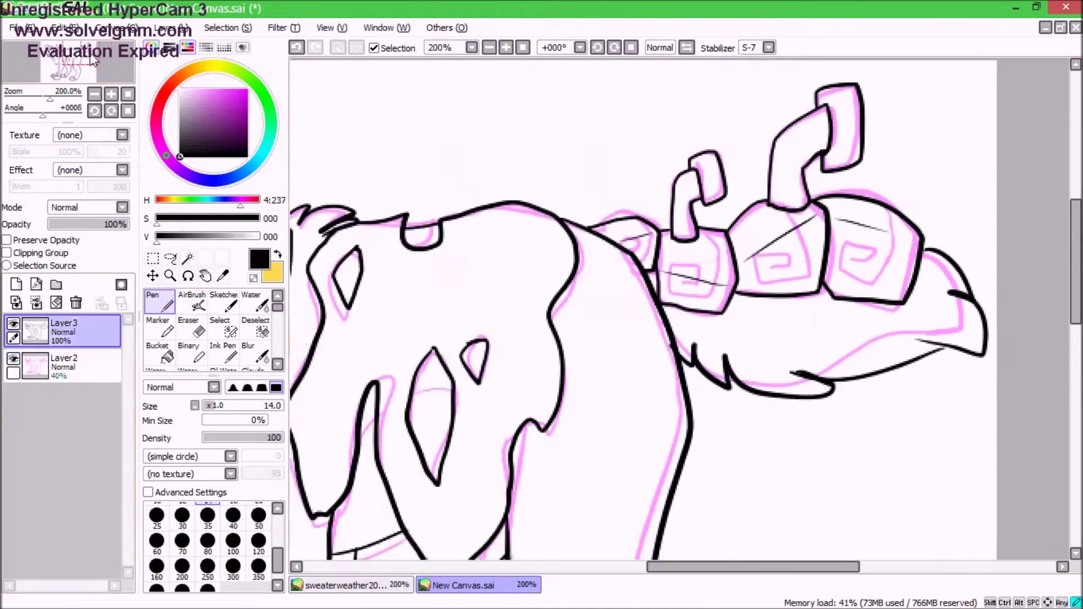
{"action": "left_click", "coordinate": [13, 359]}
{"action": "left_click", "coordinate": [13, 359]}
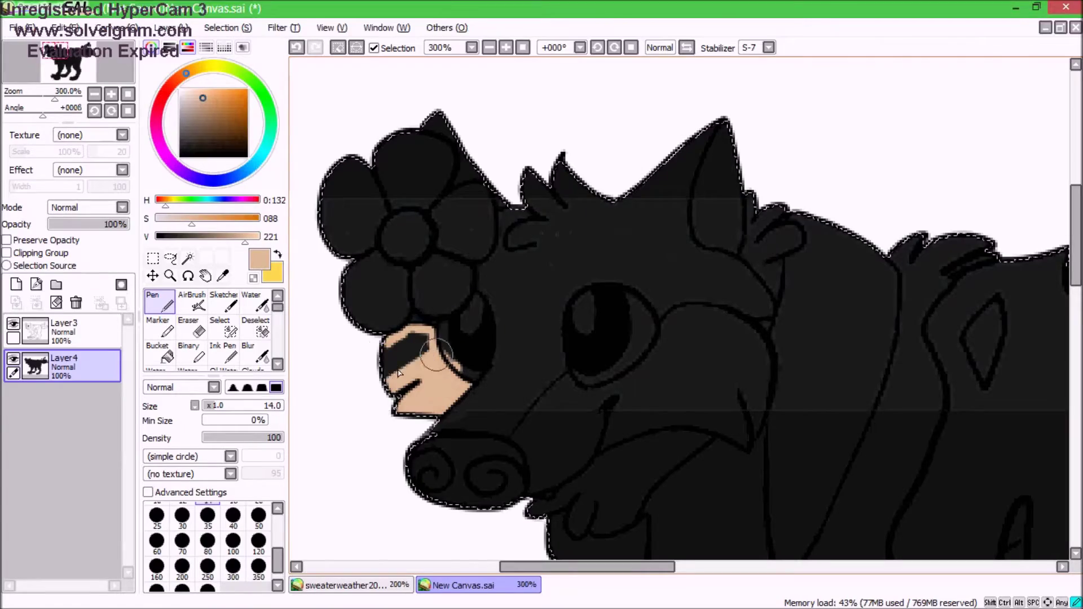
Paint the muzzle and cheek markings and the toes of the paws tan on the base color layer.
{"action": "mouse_move", "coordinate": [398, 373]}
{"action": "left_mouse_down"}
{"action": "mouse_move", "coordinate": [550, 395]}
{"action": "mouse_move", "coordinate": [683, 328]}
{"action": "left_mouse_up"}
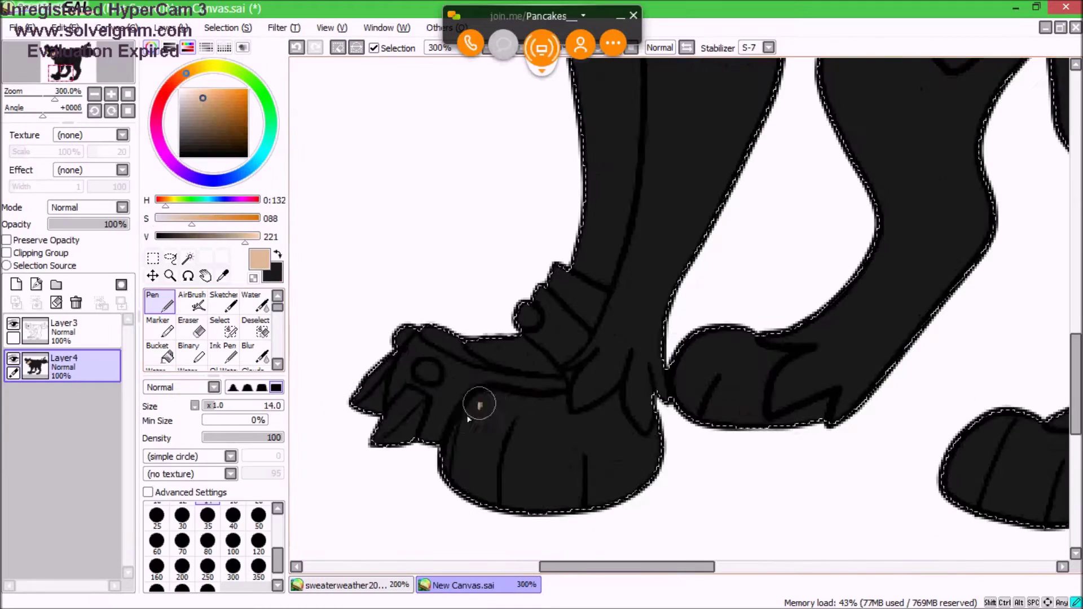
{"action": "mouse_move", "coordinate": [476, 406]}
{"action": "left_mouse_down"}
{"action": "mouse_move", "coordinate": [483, 435]}
{"action": "mouse_move", "coordinate": [520, 387]}
{"action": "mouse_move", "coordinate": [400, 383]}
{"action": "mouse_move", "coordinate": [296, 254]}
{"action": "left_mouse_up"}
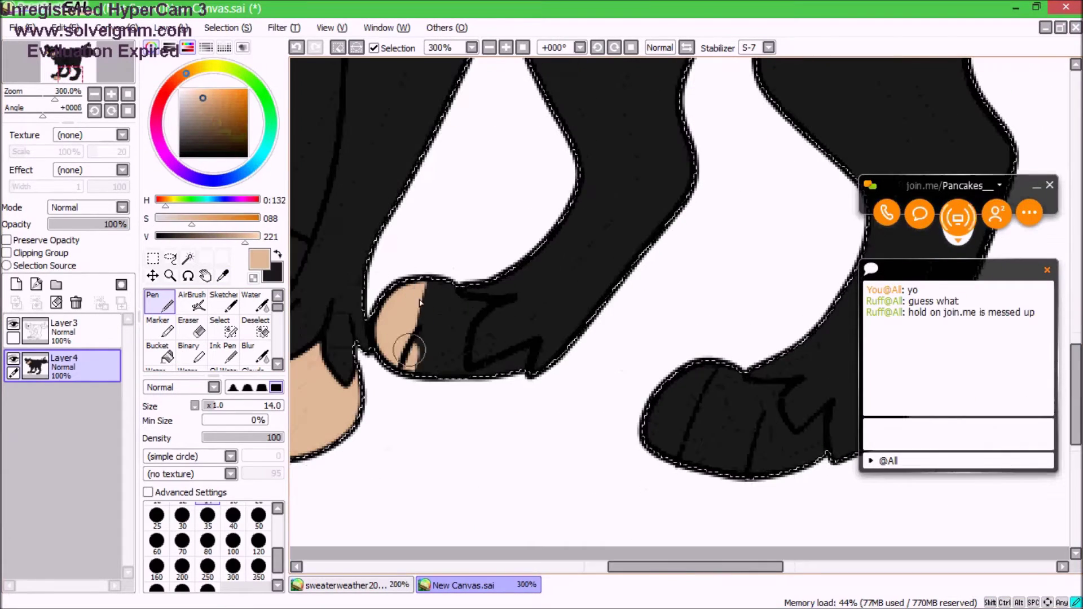
{"action": "mouse_move", "coordinate": [677, 389]}
{"action": "left_mouse_down"}
{"action": "mouse_move", "coordinate": [756, 428]}
{"action": "mouse_move", "coordinate": [792, 404]}
{"action": "left_mouse_up"}
{"action": "key", "text": "x"}
Send "whats up? X3" in the join.me chat.
{"action": "left_click", "coordinate": [959, 432]}
{"action": "type", "text": "whats up? X3"}
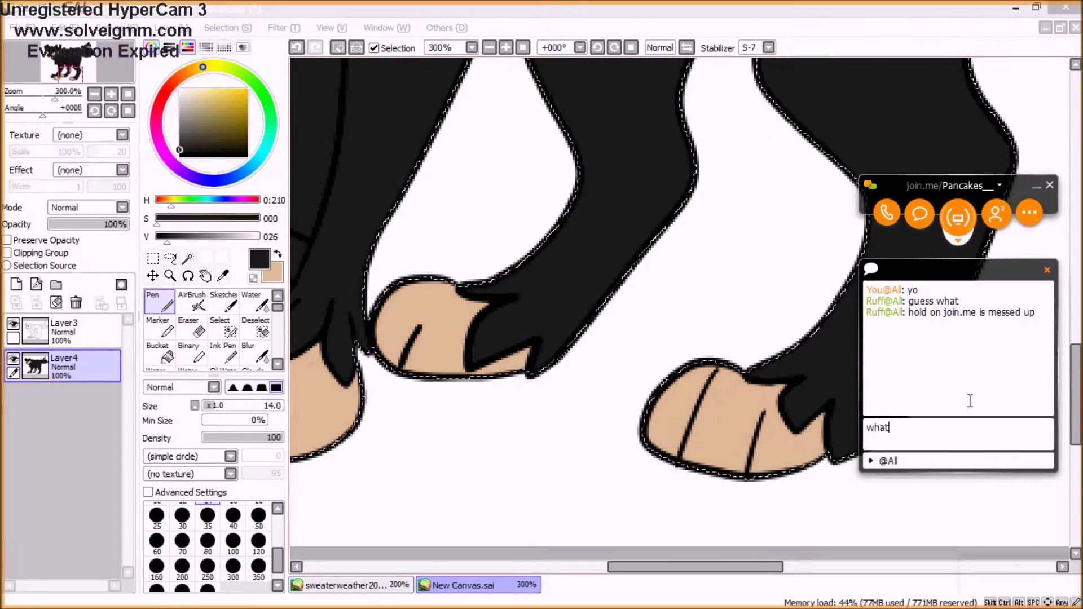
{"action": "key", "text": "Return"}
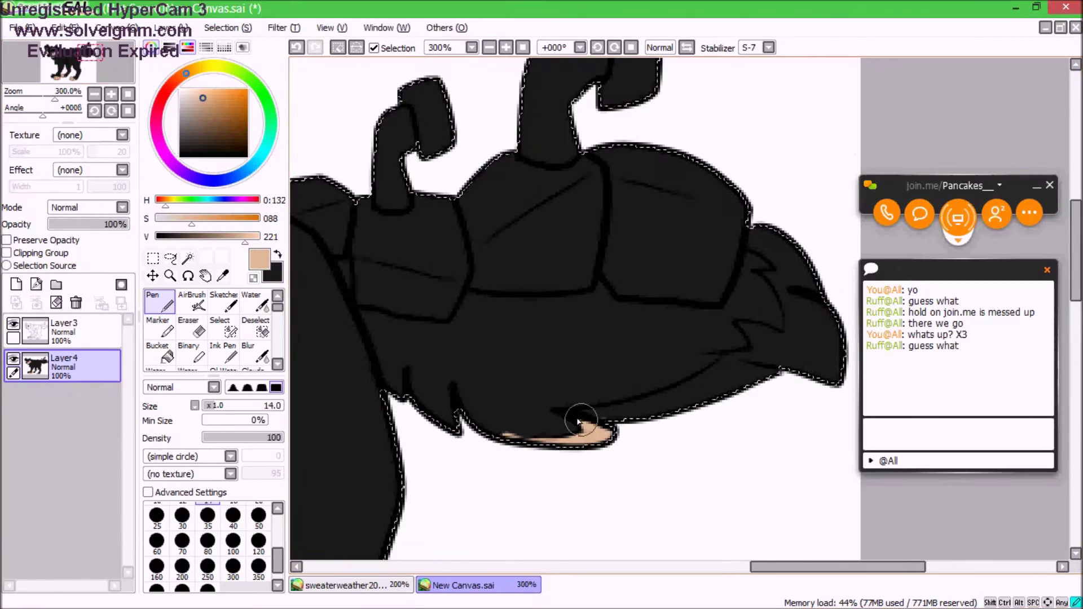
Paint the fur at the tail tip tan and send ":D omg thats great!" in the join.me chat.
{"action": "left_click_drag", "start_coordinate": [829, 372], "coordinate": [781, 279]}
{"action": "left_click", "coordinate": [919, 426]}
{"action": "type", "text": ":D omg thats great!"}
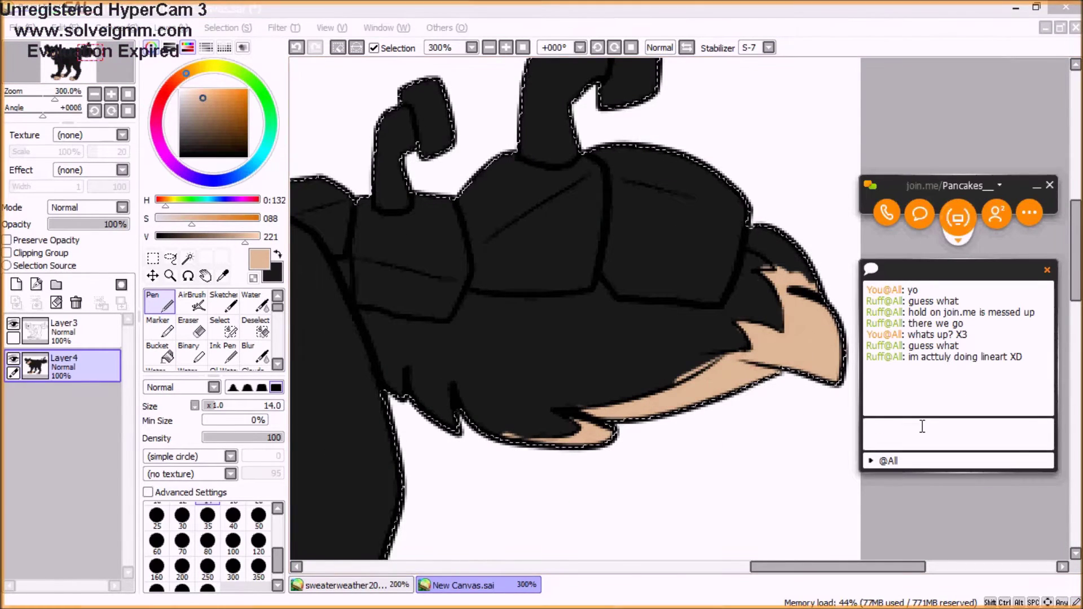
{"action": "key", "text": "Return"}
Paint the belly areas seen between and through the openings of the torn cape tan.
{"action": "key", "text": "x"}
{"action": "left_click_drag", "start_coordinate": [561, 401], "coordinate": [610, 401]}
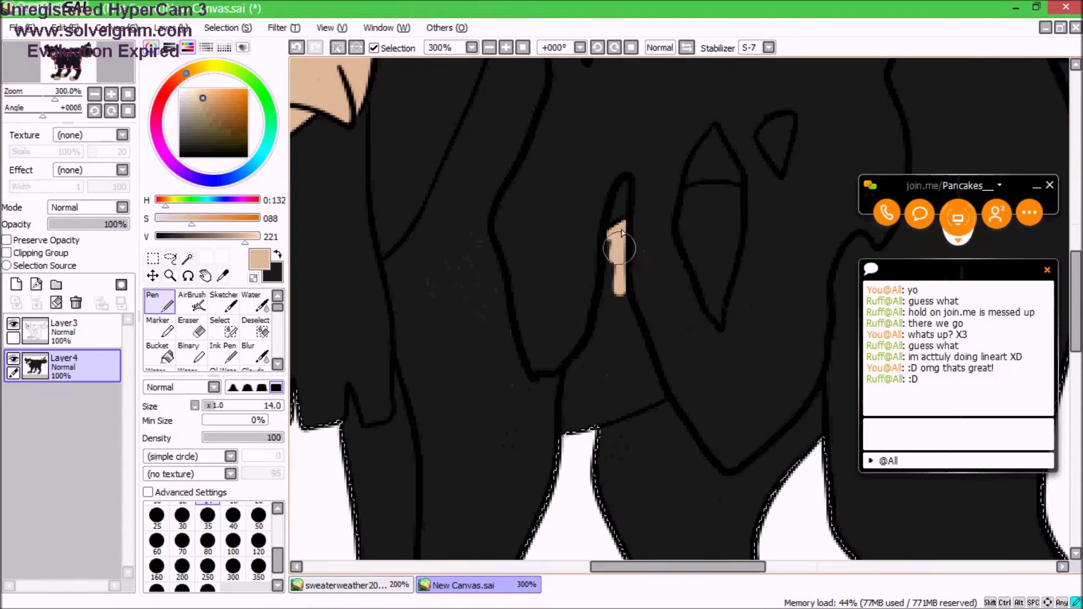
{"action": "mouse_move", "coordinate": [620, 339]}
{"action": "left_mouse_down"}
{"action": "mouse_move", "coordinate": [684, 205]}
{"action": "mouse_move", "coordinate": [716, 265]}
{"action": "left_mouse_up"}
Send "you can draw griff or cola if you like" in the join.me chat.
{"action": "left_click", "coordinate": [961, 424]}
{"action": "type", "text": "you can draw griff or cola if you like"}
{"action": "key", "text": "Return"}
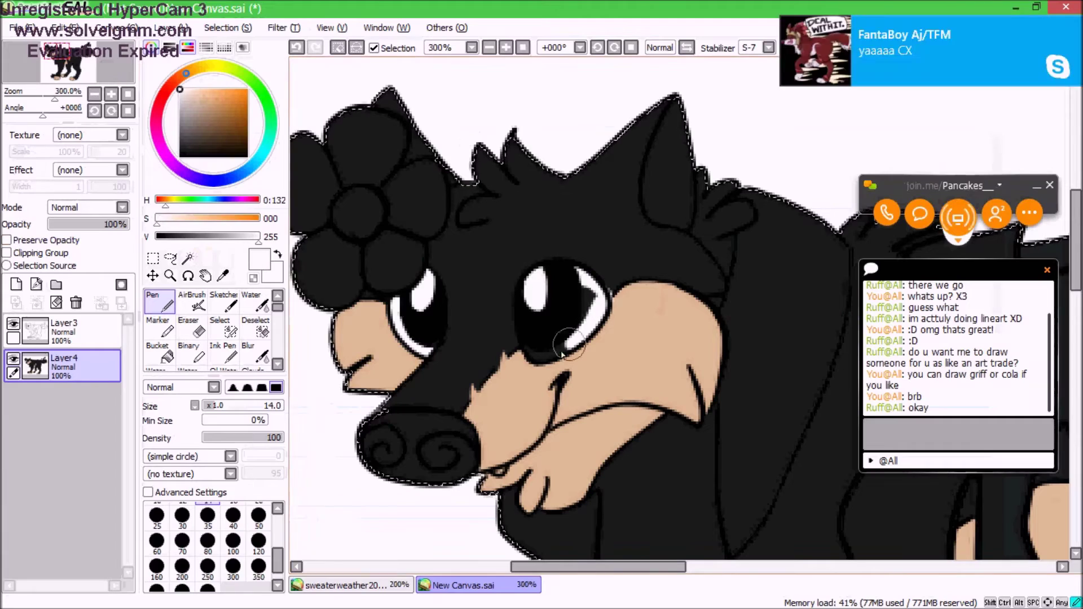
Color the head flower's petals dark grey with the Pen, and go over the nose in near-black.
{"action": "left_click", "coordinate": [223, 275]}
{"action": "left_click", "coordinate": [314, 288]}
{"action": "left_click", "coordinate": [160, 302]}
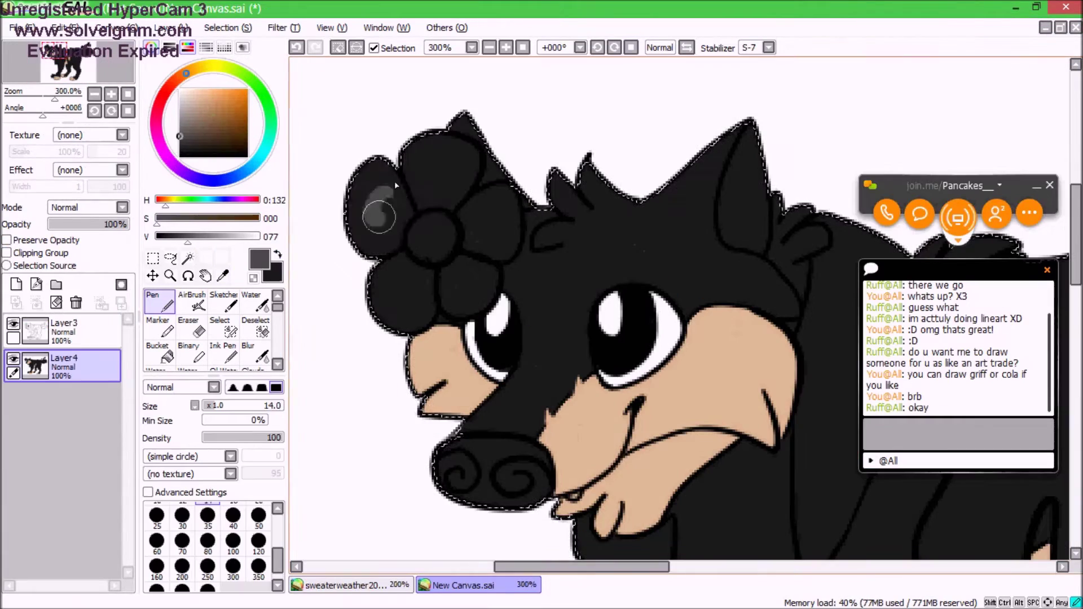
{"action": "mouse_move", "coordinate": [395, 170]}
{"action": "left_mouse_down"}
{"action": "mouse_move", "coordinate": [491, 243]}
{"action": "mouse_move", "coordinate": [434, 274]}
{"action": "mouse_move", "coordinate": [431, 237]}
{"action": "left_mouse_up"}
{"action": "left_click_drag", "start_coordinate": [188, 236], "coordinate": [165, 236]}
{"action": "left_click_drag", "start_coordinate": [475, 476], "coordinate": [355, 422]}
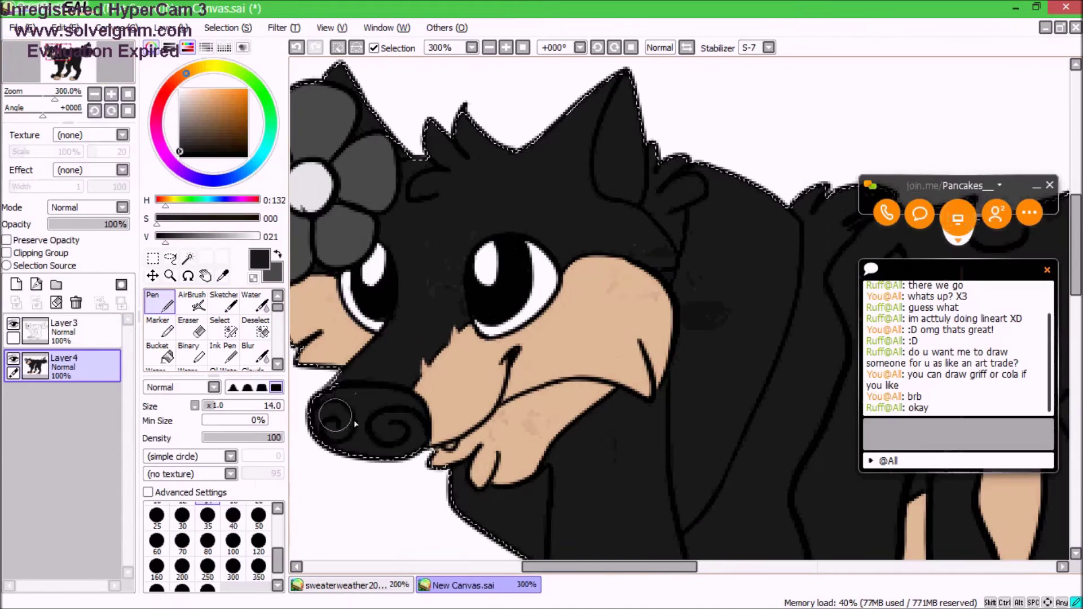
Color the inner ear dusty pink and compare the drawing with the open reference image.
{"action": "left_click", "coordinate": [213, 121]}
{"action": "left_click_drag", "start_coordinate": [615, 96], "coordinate": [626, 146]}
{"action": "left_click", "coordinate": [338, 585]}
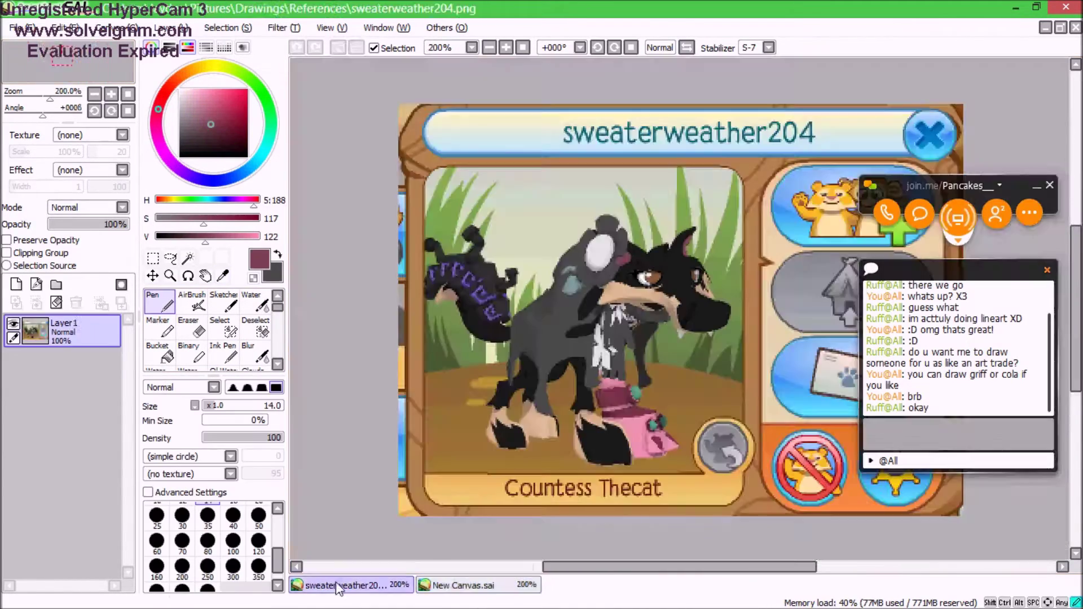
{"action": "left_click", "coordinate": [457, 585]}
Fill the scarf's neck wrap and hanging end with dark grey, and touch up its fringe.
{"action": "mouse_move", "coordinate": [467, 359]}
{"action": "left_mouse_down"}
{"action": "mouse_move", "coordinate": [604, 186]}
{"action": "mouse_move", "coordinate": [661, 190]}
{"action": "left_mouse_up"}
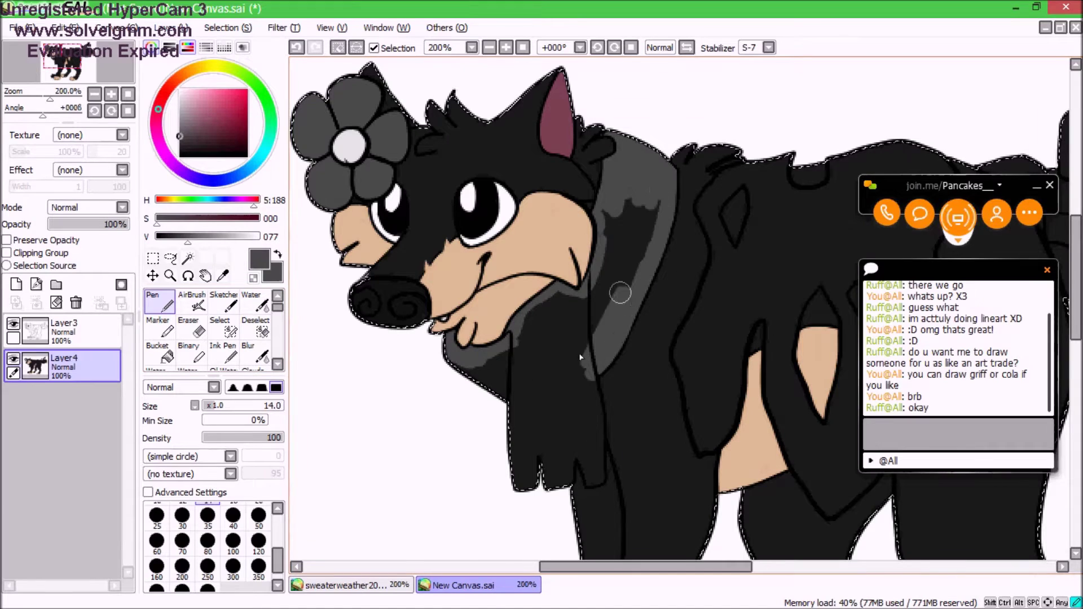
{"action": "left_click_drag", "start_coordinate": [620, 293], "coordinate": [557, 293]}
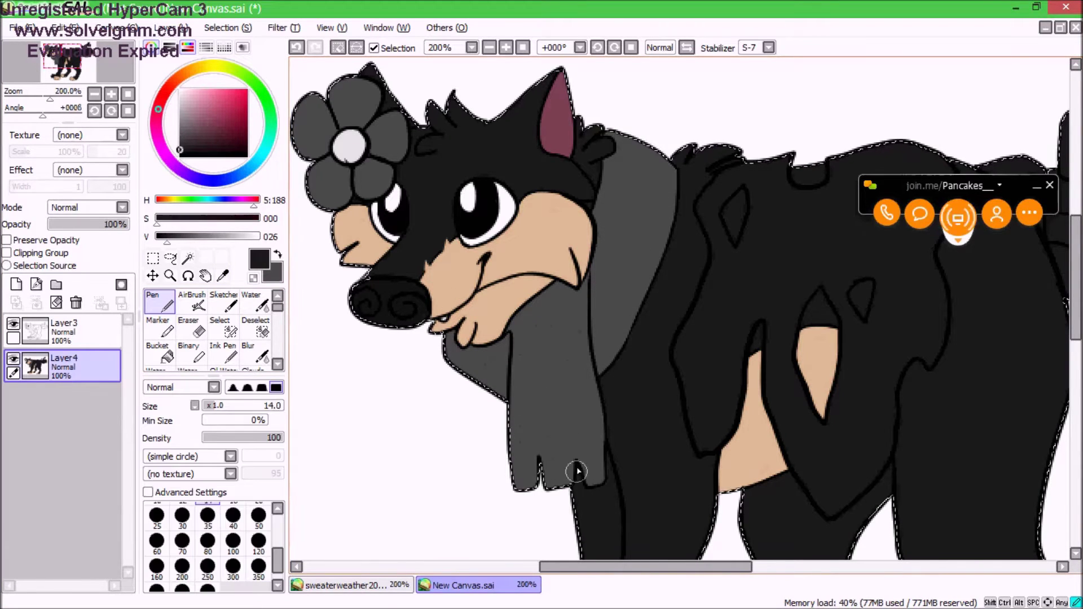
{"action": "left_click", "coordinate": [277, 255]}
{"action": "left_click_drag", "start_coordinate": [540, 454], "coordinate": [564, 477]}
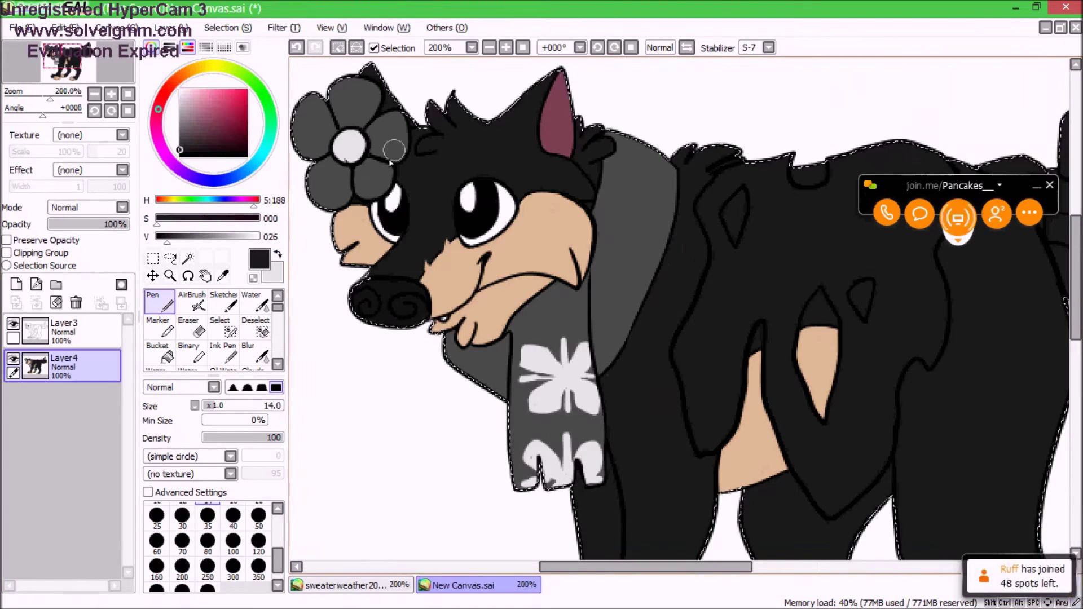
Open the DeviantArt notifications page and look through the new messages.
{"action": "left_click", "coordinate": [1021, 572]}
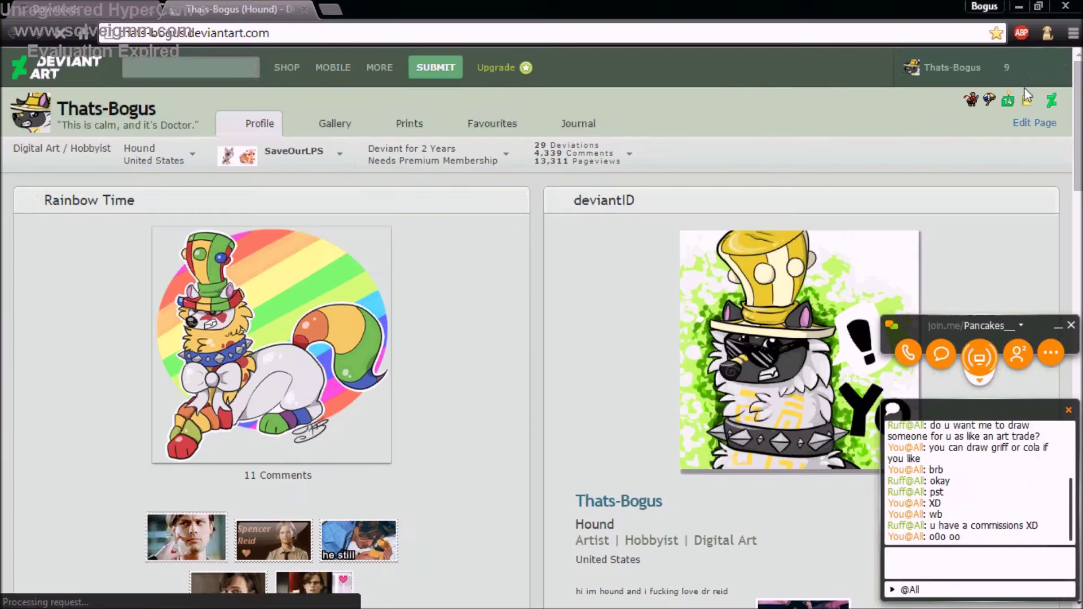
{"action": "left_click", "coordinate": [993, 67]}
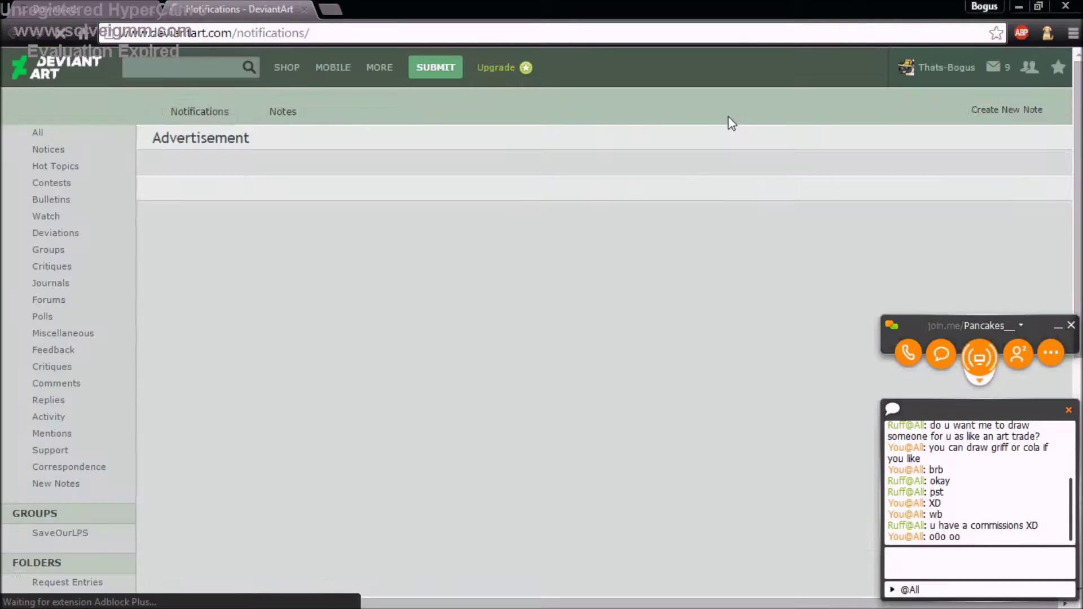
{"action": "scroll", "coordinate": [564, 339], "scroll_direction": "down", "scroll_amount": 10}
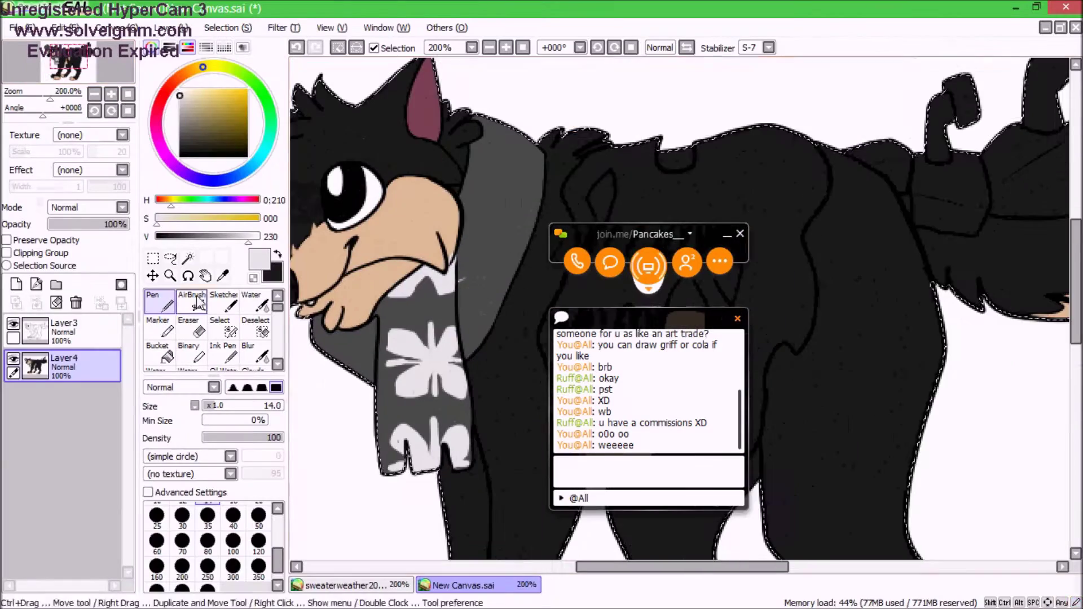
Retouch the scarf's fringe pattern and add a light grey flower to the scarf section below the chin.
{"action": "key", "text": "x"}
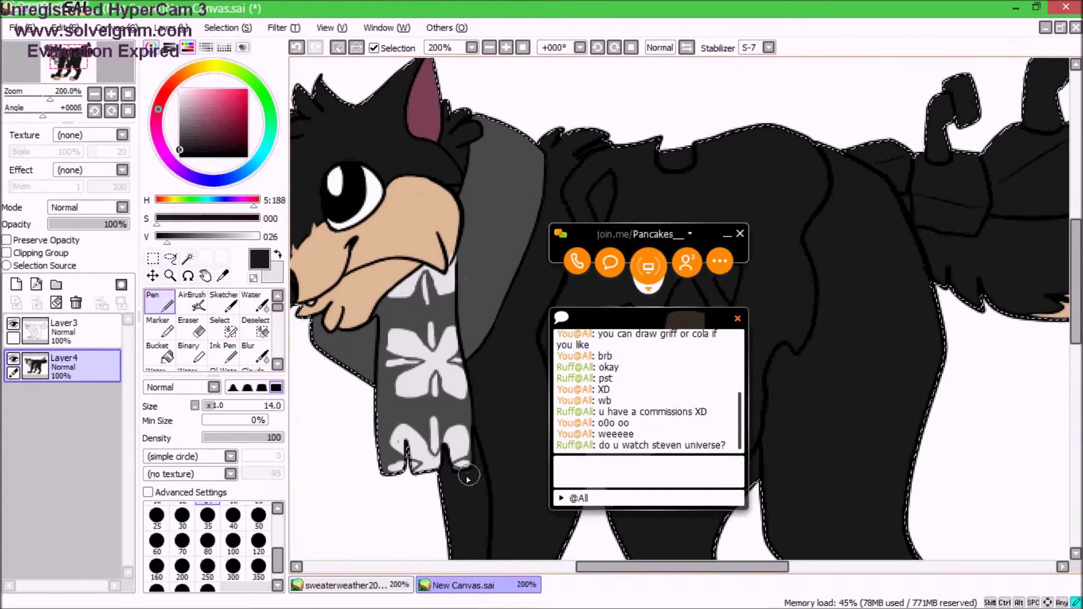
{"action": "key", "text": "x"}
{"action": "left_click_drag", "start_coordinate": [343, 364], "coordinate": [345, 371]}
Send "pfft" and "i only got room for one fav tv show on my page lol" in join.me, and move its window off the artwork.
{"action": "type", "text": "pfft"}
{"action": "key", "text": "Return"}
{"action": "type", "text": "i only got room for one fav tv show on my page lol"}
{"action": "key", "text": "Return"}
{"action": "left_click_drag", "start_coordinate": [649, 234], "coordinate": [919, 218]}
Paint light grey flower patterns along the scarf's neck wrap, refining their petals with the dark grey scarf color.
{"action": "left_click_drag", "start_coordinate": [490, 282], "coordinate": [467, 273]}
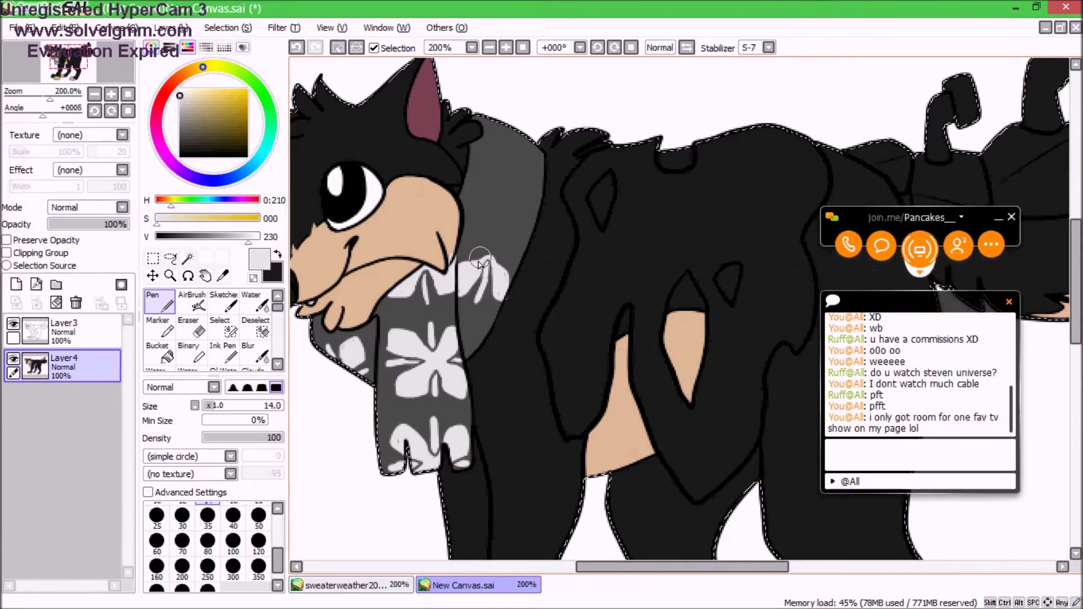
{"action": "key", "text": "x"}
{"action": "key", "text": "x"}
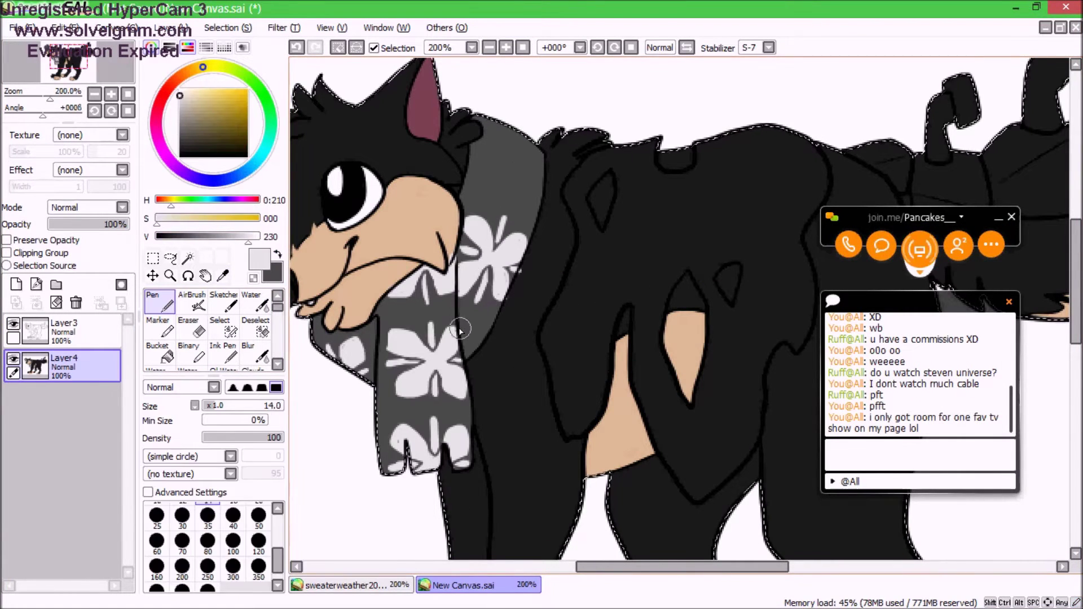
{"action": "mouse_move", "coordinate": [482, 172]}
{"action": "left_mouse_down"}
{"action": "mouse_move", "coordinate": [507, 141]}
{"action": "mouse_move", "coordinate": [525, 186]}
{"action": "left_mouse_up"}
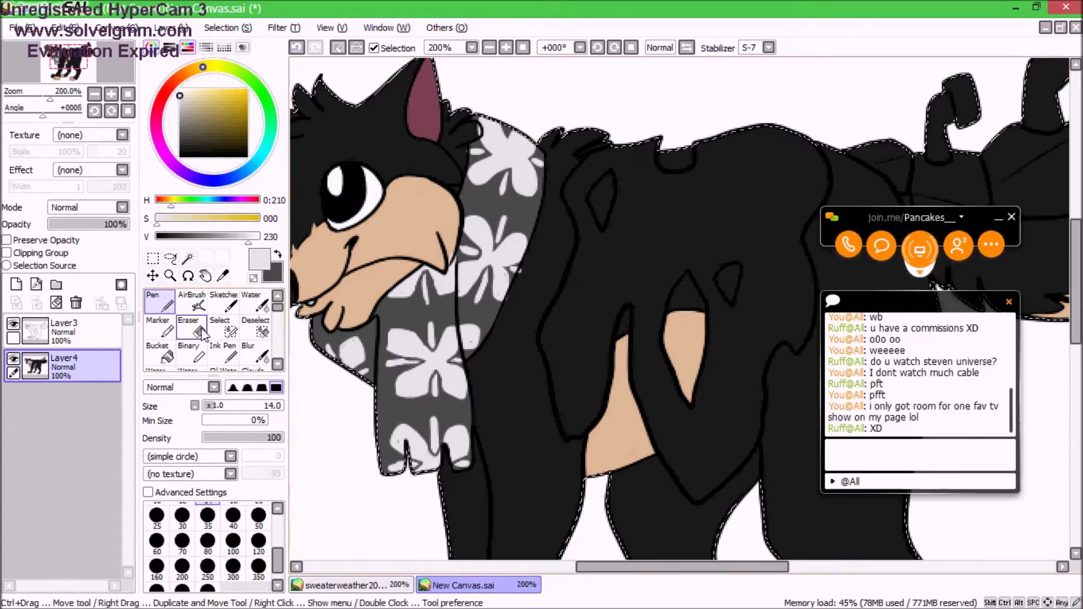
{"action": "key", "text": "x"}
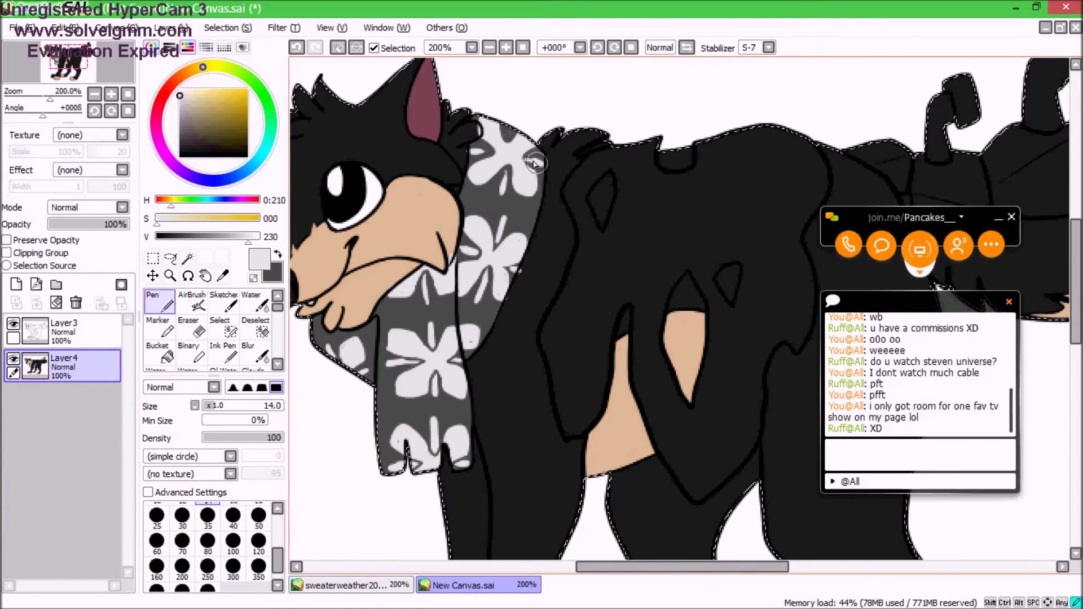
Switch to Windows Media Player to look over the music playlist, and return to the drawing.
{"action": "scroll", "coordinate": [476, 161], "scroll_direction": "down", "scroll_amount": 3}
{"action": "key", "text": "alt+Tab"}
{"action": "key", "text": "alt+Tab"}
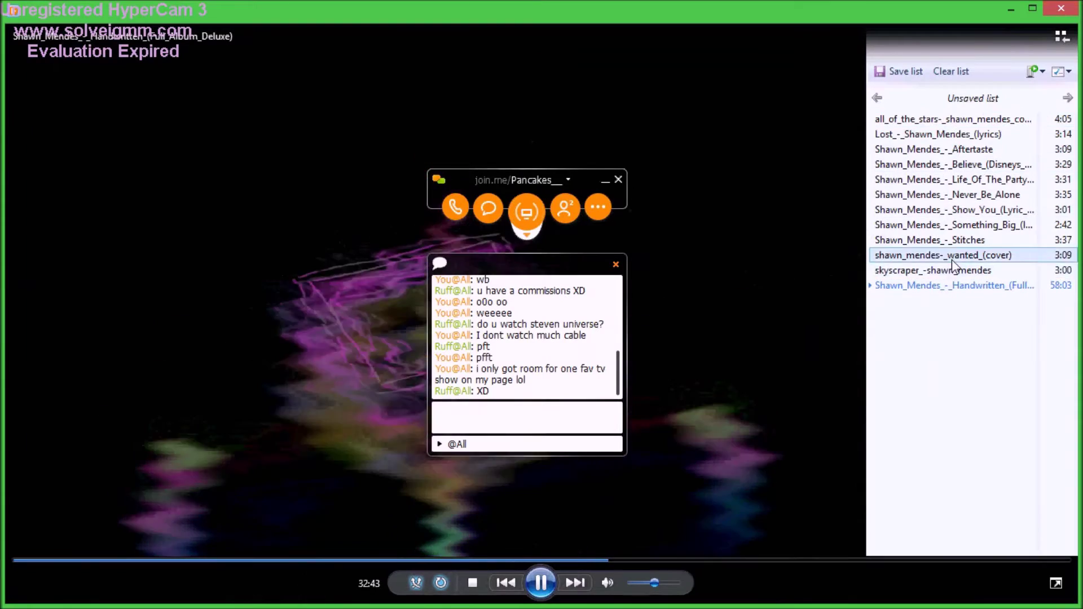
{"action": "key", "text": "ctrl+Tab"}
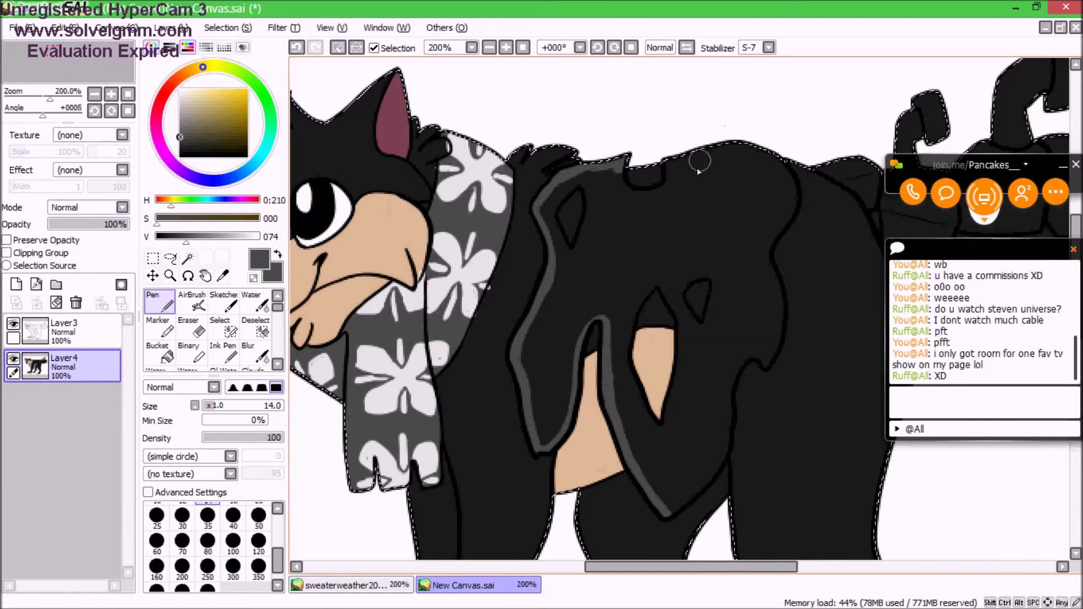
Finish outlining the torn cape's inner edge in dark grey and fill its interior with the Bucket tool.
{"action": "left_click_drag", "start_coordinate": [788, 180], "coordinate": [669, 511]}
{"action": "key", "text": "g"}
{"action": "left_click", "coordinate": [590, 344]}
{"action": "key", "text": "n"}
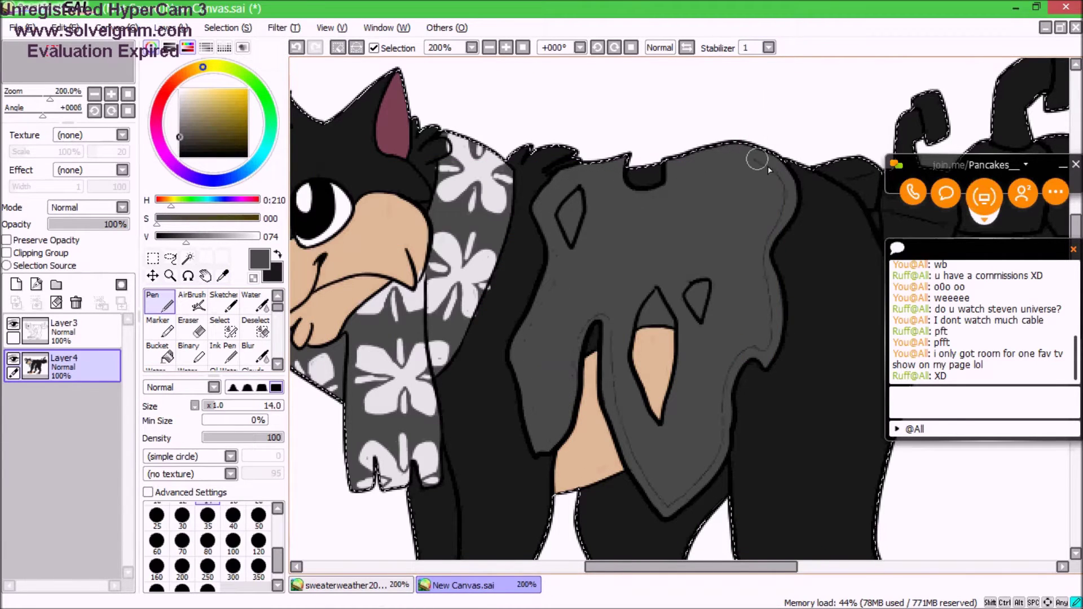
Fill the small tears in the cape with near-black, swapping with the cape's dark grey to clean up their edges.
{"action": "key", "text": "x"}
{"action": "left_click_drag", "start_coordinate": [568, 203], "coordinate": [575, 223]}
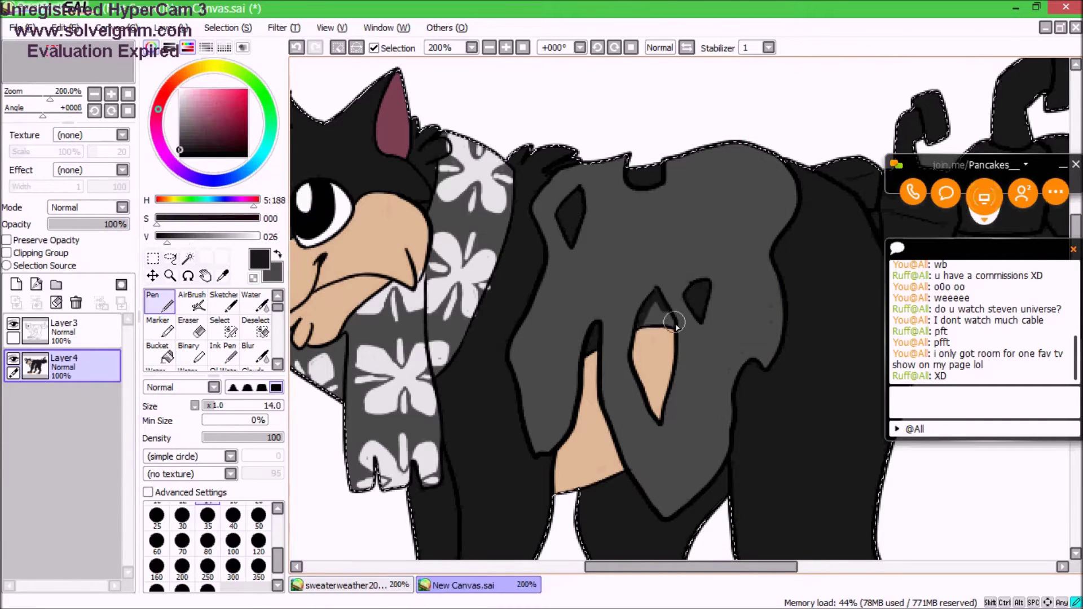
{"action": "key", "text": "x"}
{"action": "key", "text": "x"}
Paint near-black fur markings over the front paw's toes and shape their jagged edges with the sampled tan color.
{"action": "scroll", "coordinate": [489, 452], "scroll_direction": "down", "scroll_amount": 5}
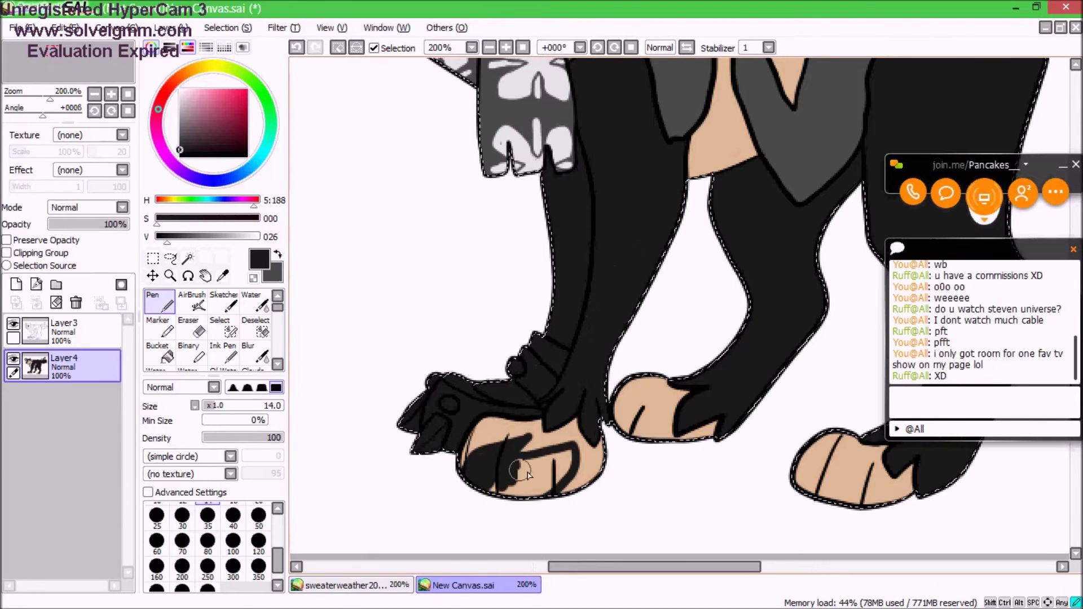
{"action": "left_click_drag", "start_coordinate": [500, 460], "coordinate": [581, 474]}
{"action": "left_click", "coordinate": [588, 456], "text": "alt"}
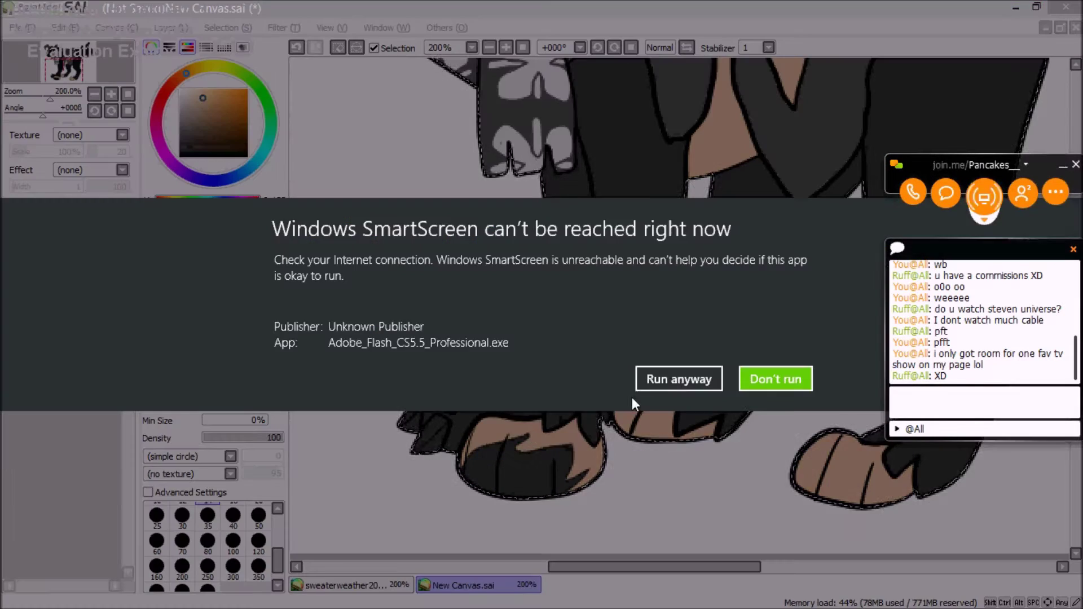
Allow the blocked Adobe_Flash_CS5.5_Professional.exe to run despite the Windows SmartScreen prompt.
{"action": "left_click", "coordinate": [677, 377]}
{"action": "key", "text": "Return"}
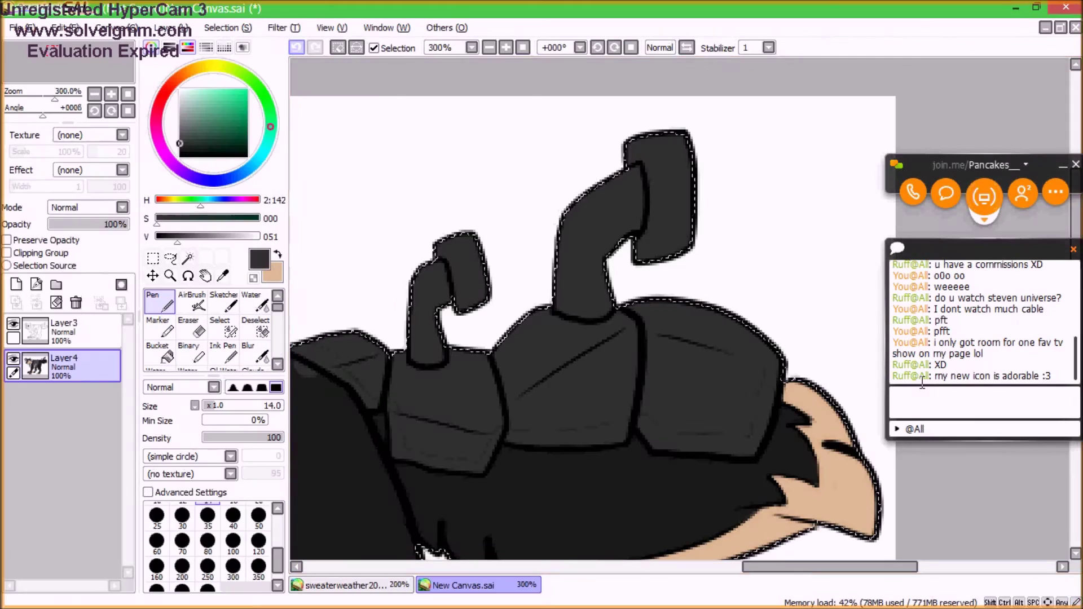
Save the canvas as sweaterweather204.psd in the 2015 Hound folder, and paint purple square spirals on the tail's armor segments.
{"action": "key", "text": "alt+f"}
{"action": "key", "text": "a"}
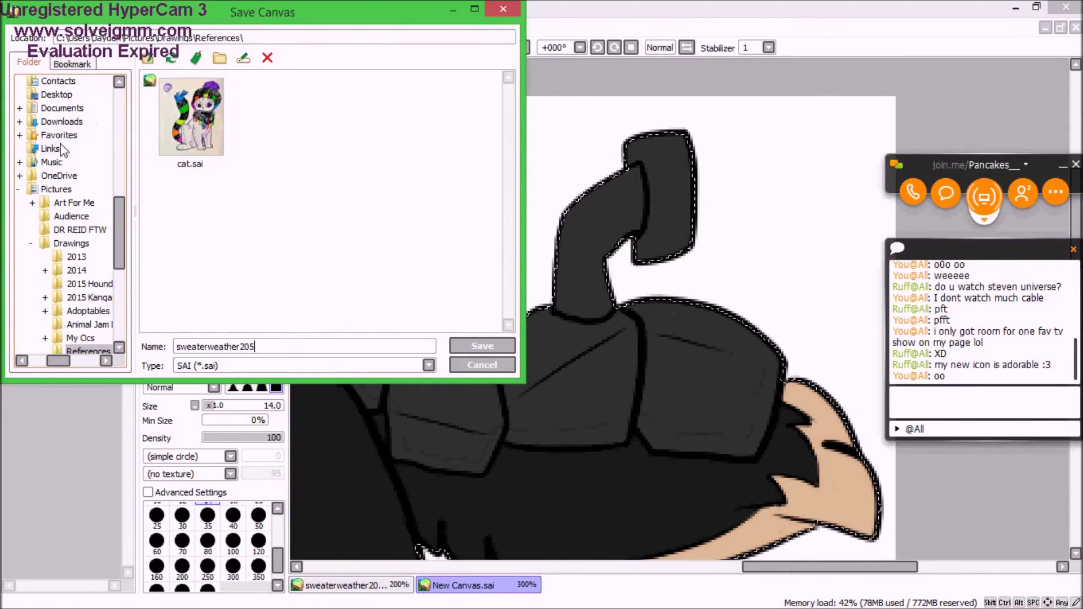
{"action": "key", "text": "Return"}
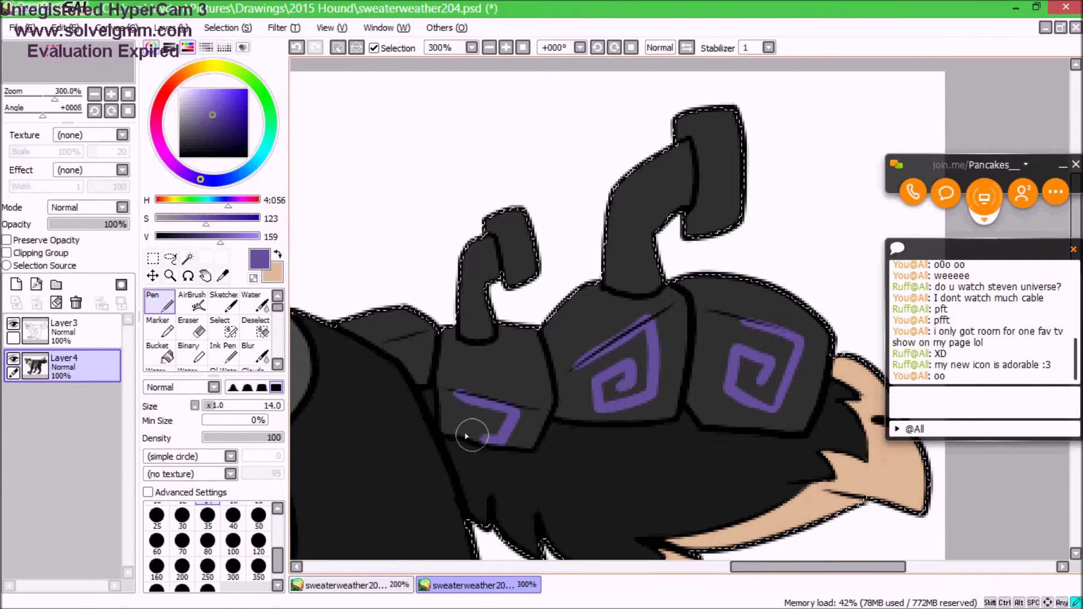
{"action": "left_click", "coordinate": [589, 354], "text": "alt"}
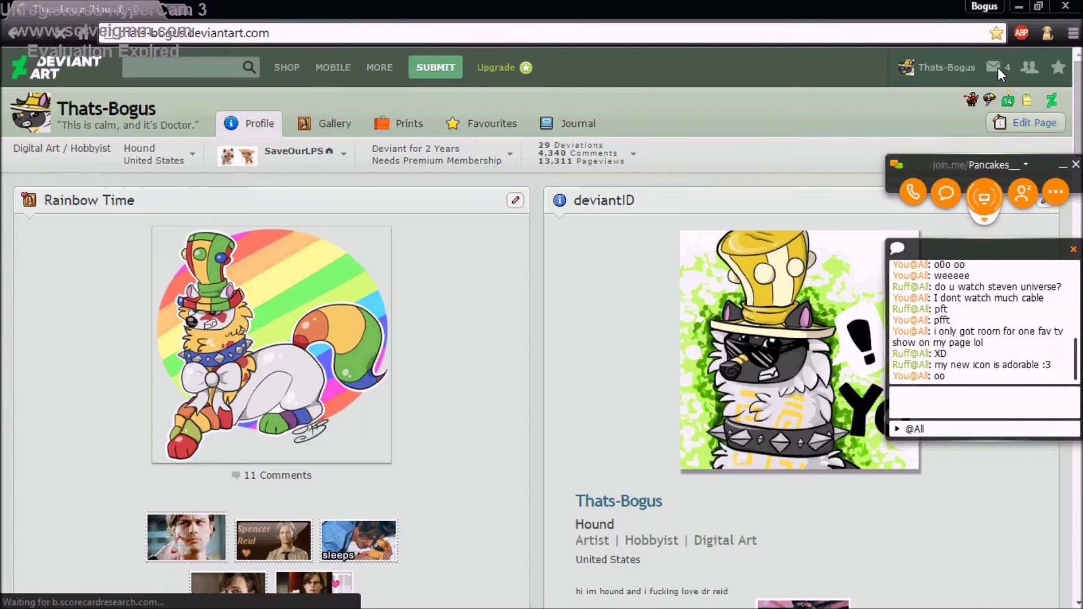
Open the DeviantArt notifications and begin a reply starting with "Okay" to the comment on the Headshot Commissions journal.
{"action": "left_click", "coordinate": [996, 67]}
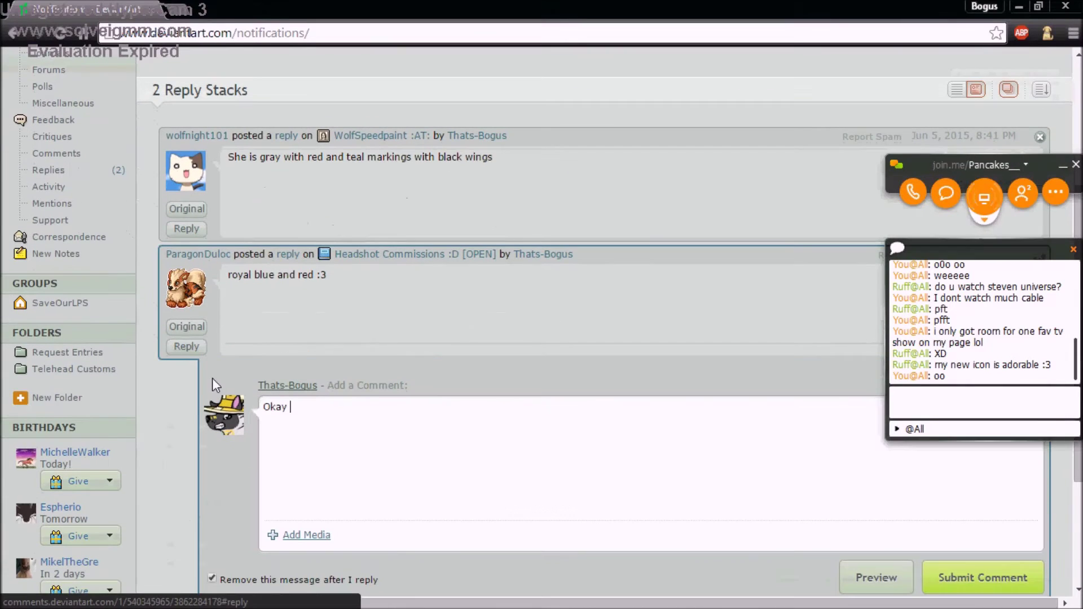
{"action": "key", "text": "Return"}
{"action": "type", "text": "I'"}
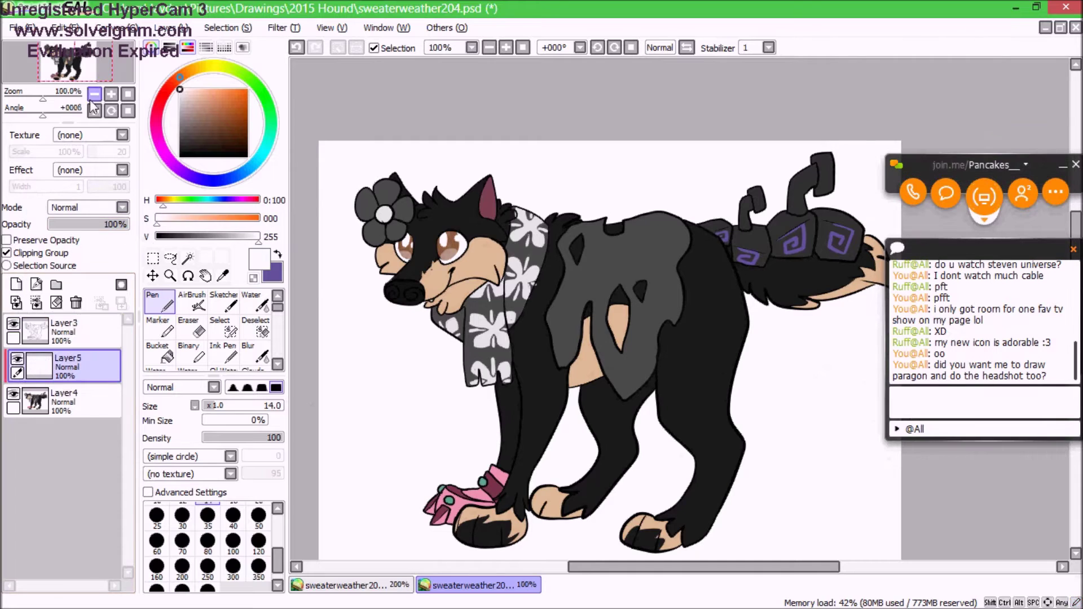
Paint white highlights on the flower petals, hair tufts, cheek, muzzle and nose on clipped Layer5, and set its opacity to 40%.
{"action": "scroll", "coordinate": [341, 196], "scroll_direction": "up", "scroll_amount": 4}
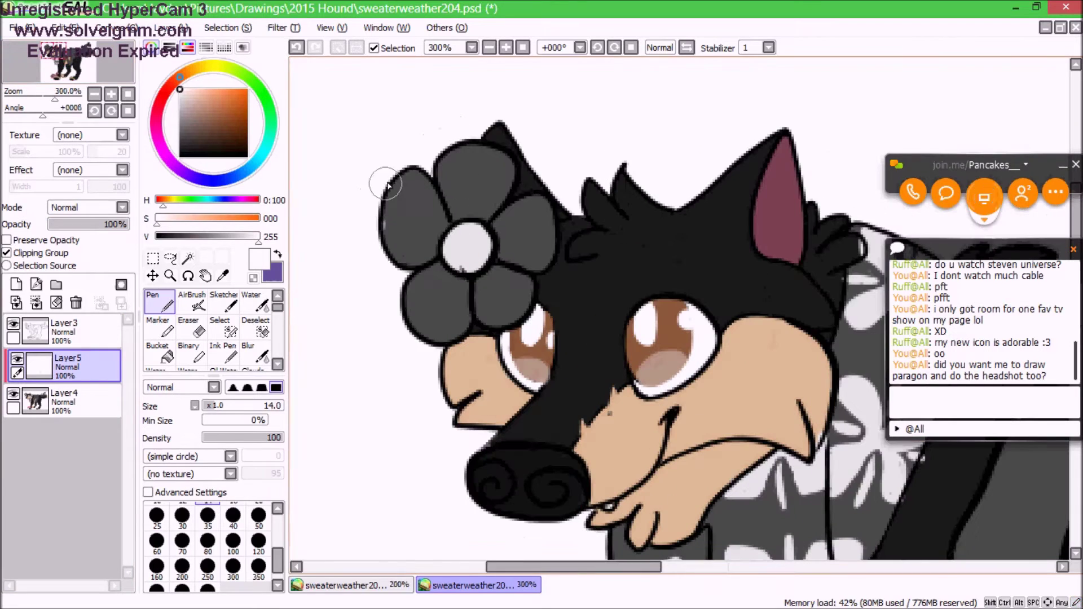
{"action": "left_click", "coordinate": [598, 255], "text": "alt"}
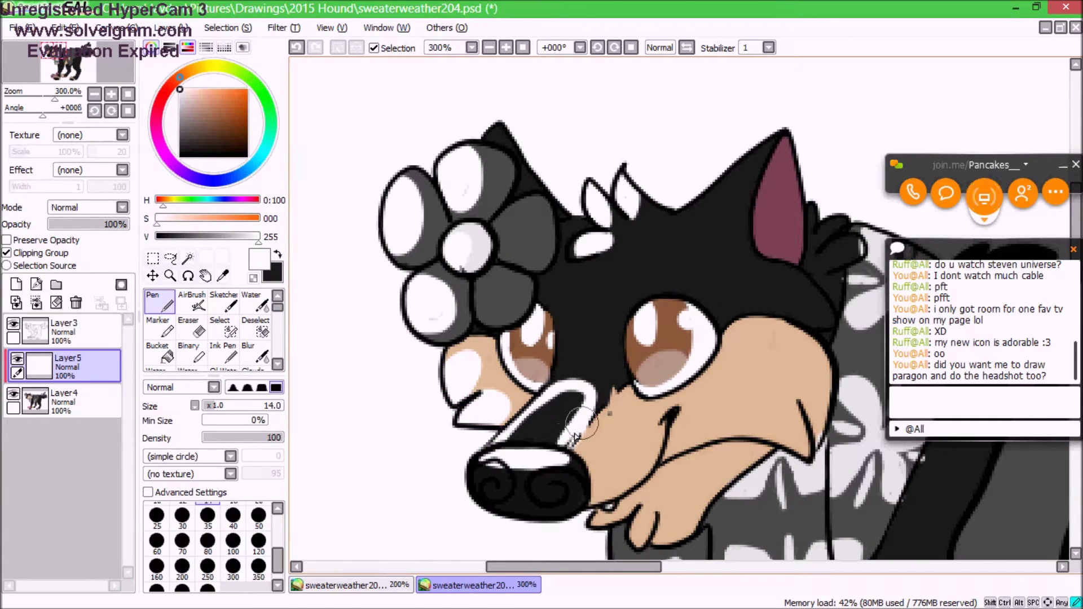
{"action": "key", "text": "x"}
{"action": "key", "text": "x"}
{"action": "mouse_move", "coordinate": [569, 445]}
{"action": "left_mouse_down"}
{"action": "mouse_move", "coordinate": [474, 462]}
{"action": "mouse_move", "coordinate": [516, 456]}
{"action": "left_mouse_up"}
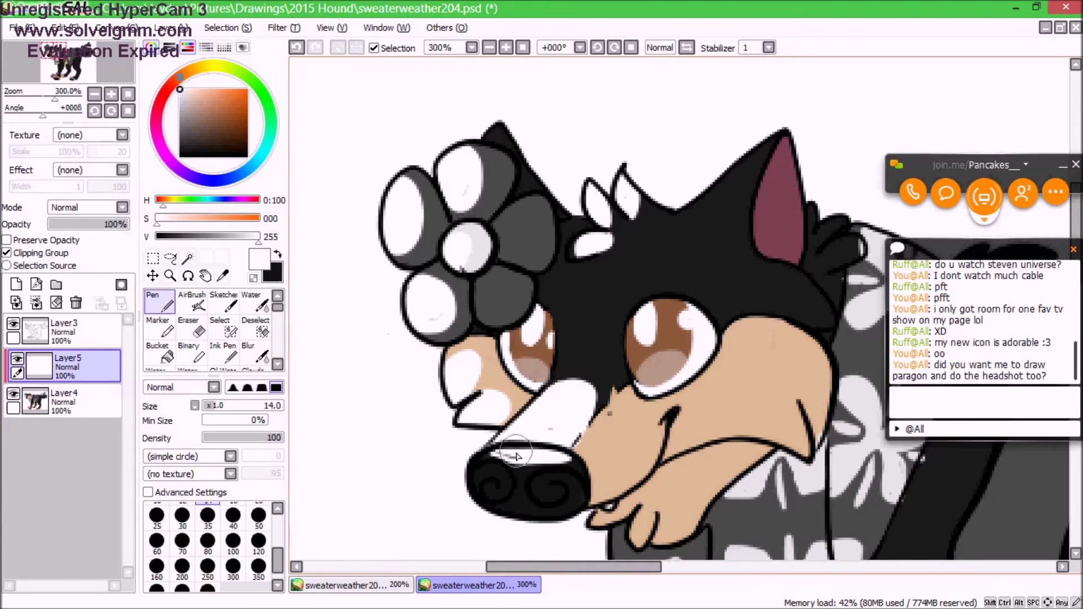
{"action": "left_click_drag", "start_coordinate": [643, 513], "coordinate": [519, 265]}
{"action": "mouse_move", "coordinate": [569, 372]}
{"action": "left_mouse_down"}
{"action": "mouse_move", "coordinate": [649, 226]}
{"action": "mouse_move", "coordinate": [615, 259]}
{"action": "left_mouse_up"}
{"action": "left_click_drag", "start_coordinate": [731, 447], "coordinate": [364, 437]}
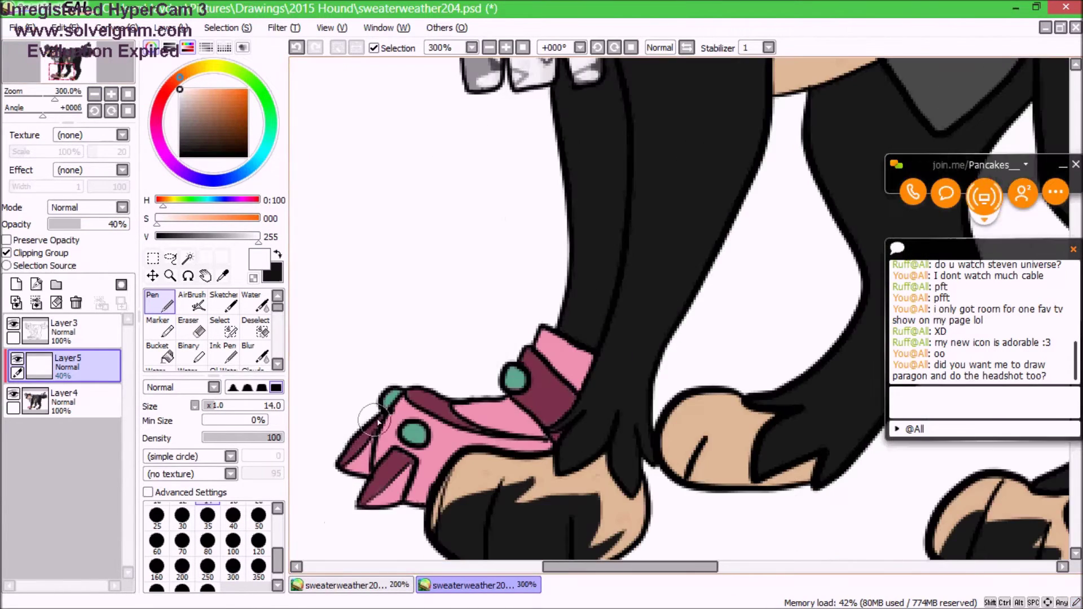
Paint white highlights on the pink foot guard, the front paw and both front legs on Layer5.
{"action": "left_click_drag", "start_coordinate": [541, 339], "coordinate": [415, 322]}
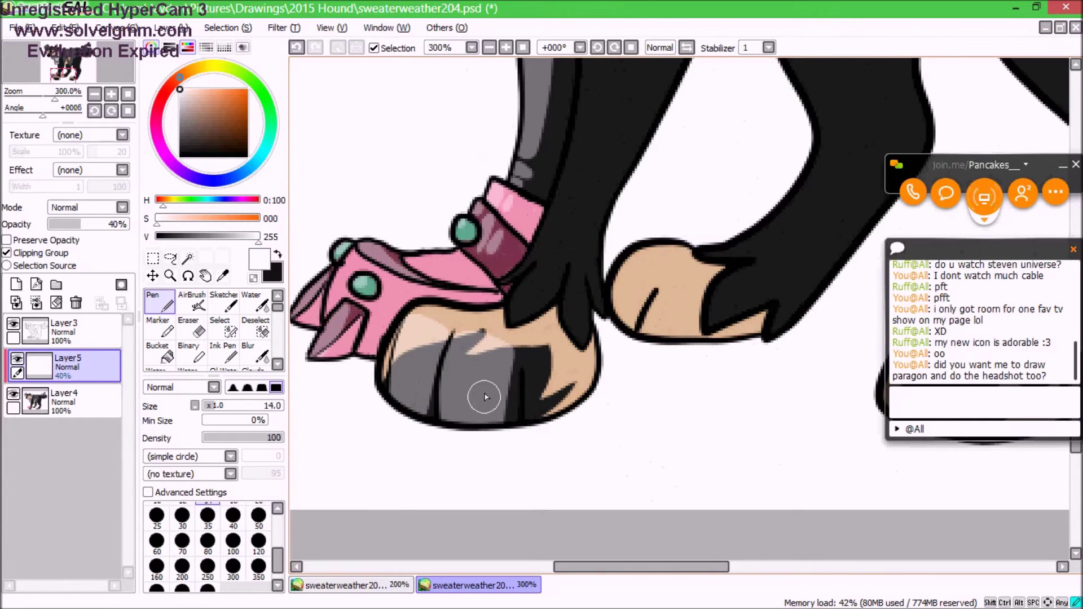
{"action": "key", "text": "e"}
{"action": "key", "text": "n"}
{"action": "left_click_drag", "start_coordinate": [405, 330], "coordinate": [355, 517]}
{"action": "mouse_move", "coordinate": [403, 178]}
{"action": "left_mouse_down"}
{"action": "mouse_move", "coordinate": [484, 206]}
{"action": "mouse_move", "coordinate": [447, 230]}
{"action": "mouse_move", "coordinate": [438, 350]}
{"action": "left_mouse_up"}
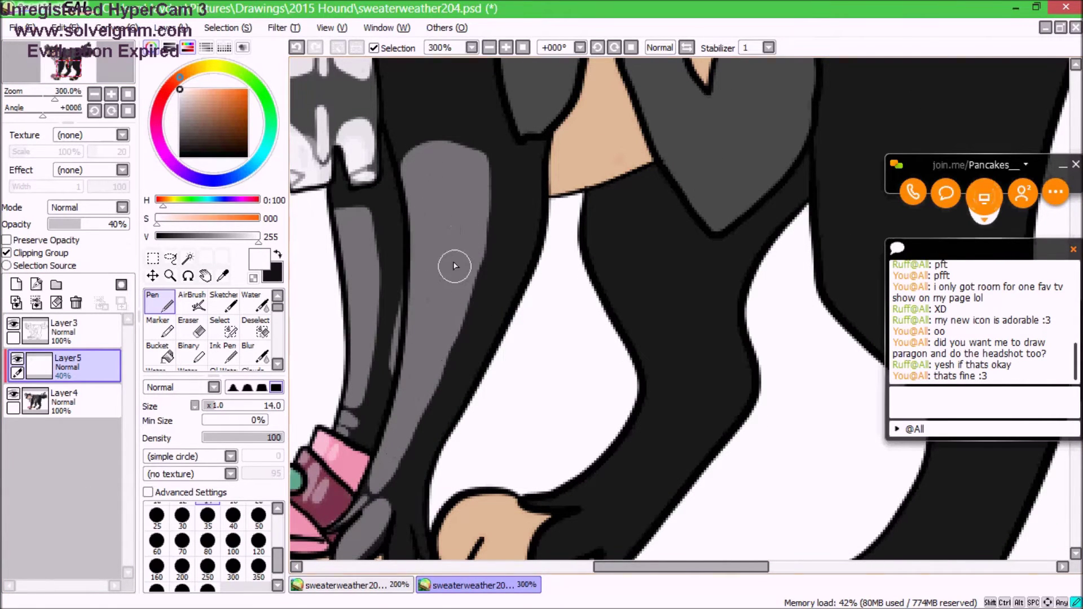
Paint white highlights down the far hind leg to its paw and along the fur tufts under the tail.
{"action": "key", "text": "x"}
{"action": "scroll", "coordinate": [457, 379], "scroll_direction": "up", "scroll_amount": 10}
{"action": "scroll", "coordinate": [460, 338], "scroll_direction": "down", "scroll_amount": 10}
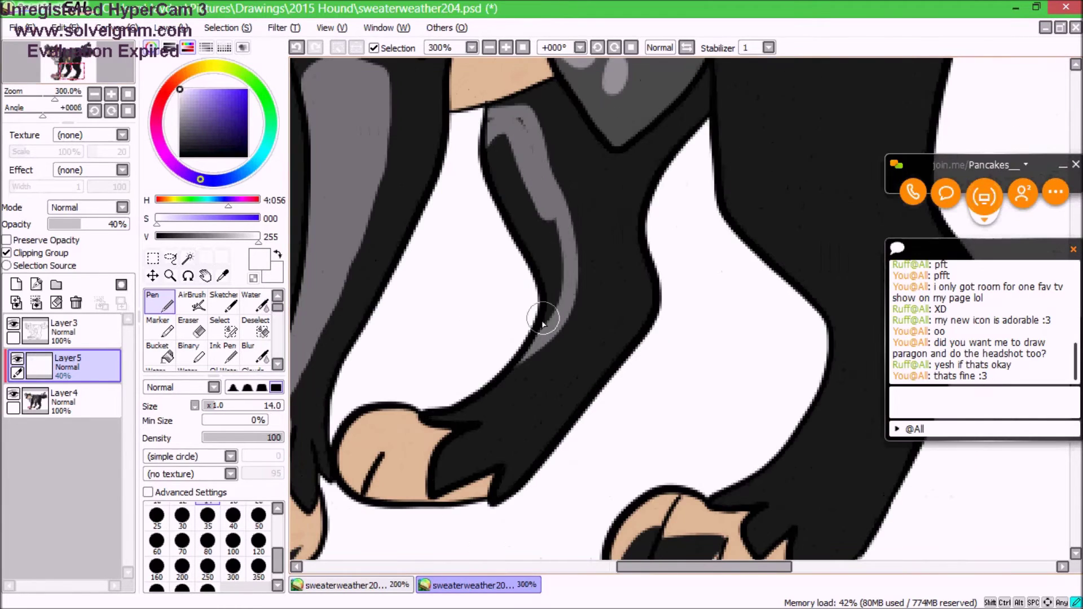
{"action": "mouse_move", "coordinate": [542, 323]}
{"action": "left_mouse_down"}
{"action": "mouse_move", "coordinate": [553, 302]}
{"action": "mouse_move", "coordinate": [475, 418]}
{"action": "left_mouse_up"}
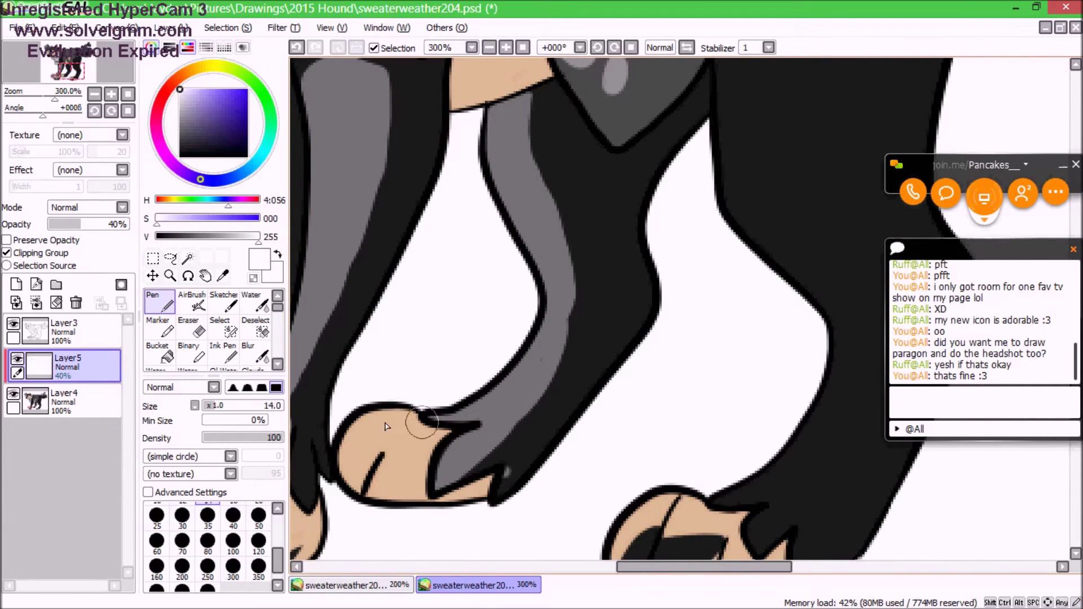
{"action": "scroll", "coordinate": [430, 449], "scroll_direction": "down", "scroll_amount": 3}
{"action": "left_click_drag", "start_coordinate": [643, 443], "coordinate": [543, 486]}
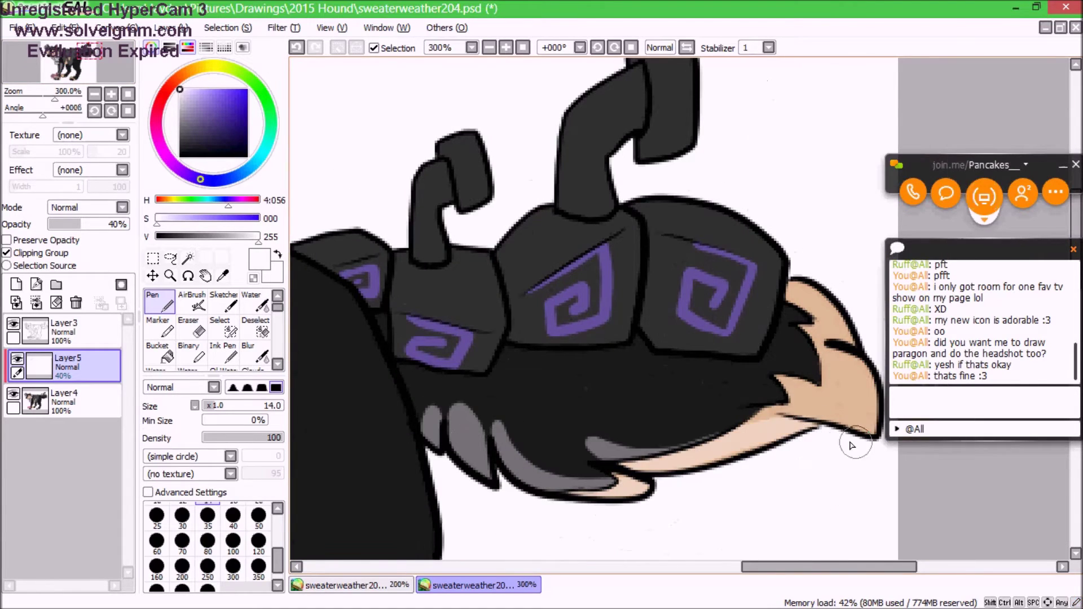
Paint a white highlight strip down the front edge of the near hind leg and onto its paw.
{"action": "scroll", "coordinate": [598, 496], "scroll_direction": "down", "scroll_amount": 5}
{"action": "mouse_move", "coordinate": [519, 538]}
{"action": "left_mouse_down"}
{"action": "mouse_move", "coordinate": [411, 145]}
{"action": "mouse_move", "coordinate": [404, 327]}
{"action": "left_mouse_up"}
{"action": "left_click", "coordinate": [62, 60]}
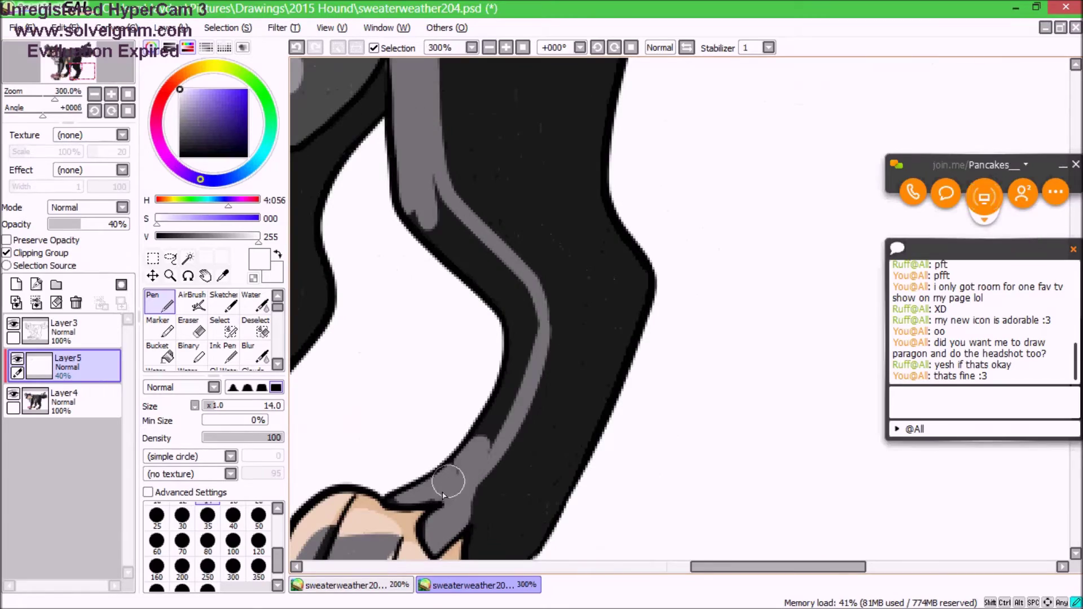
Zoom out to the whole figure and lower the opacity of highlight layer Layer5 to 5%.
{"action": "left_click", "coordinate": [489, 47]}
{"action": "left_click", "coordinate": [489, 47]}
{"action": "left_click_drag", "start_coordinate": [81, 224], "coordinate": [52, 224]}
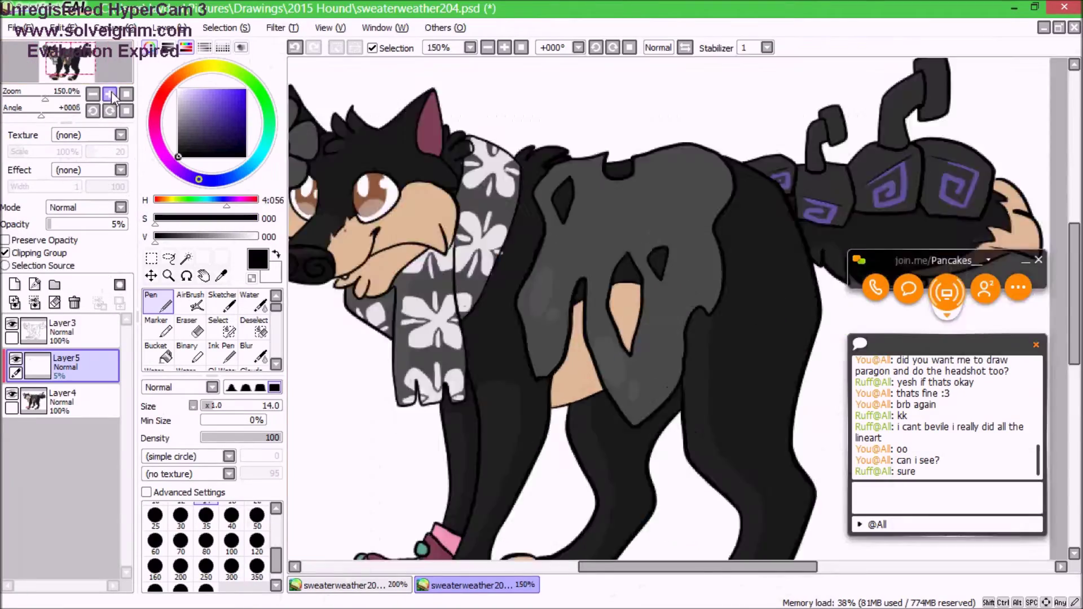
Save the file sent by the friend as paragon in the friend's folder under Pictures.
{"action": "left_click", "coordinate": [111, 94]}
{"action": "key", "text": "ctrl+shift+s"}
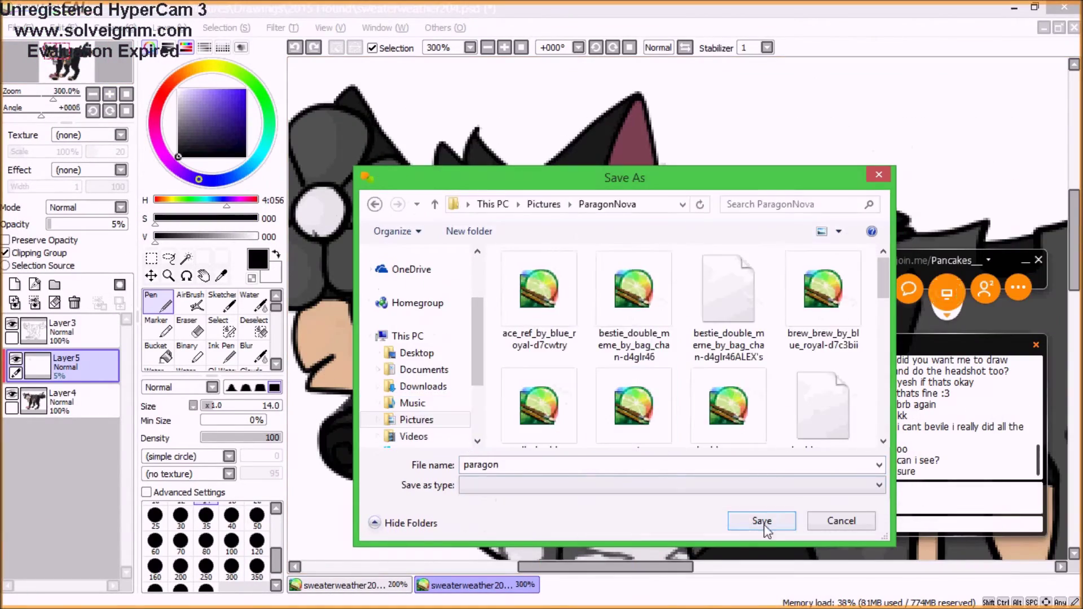
{"action": "left_click", "coordinate": [756, 519]}
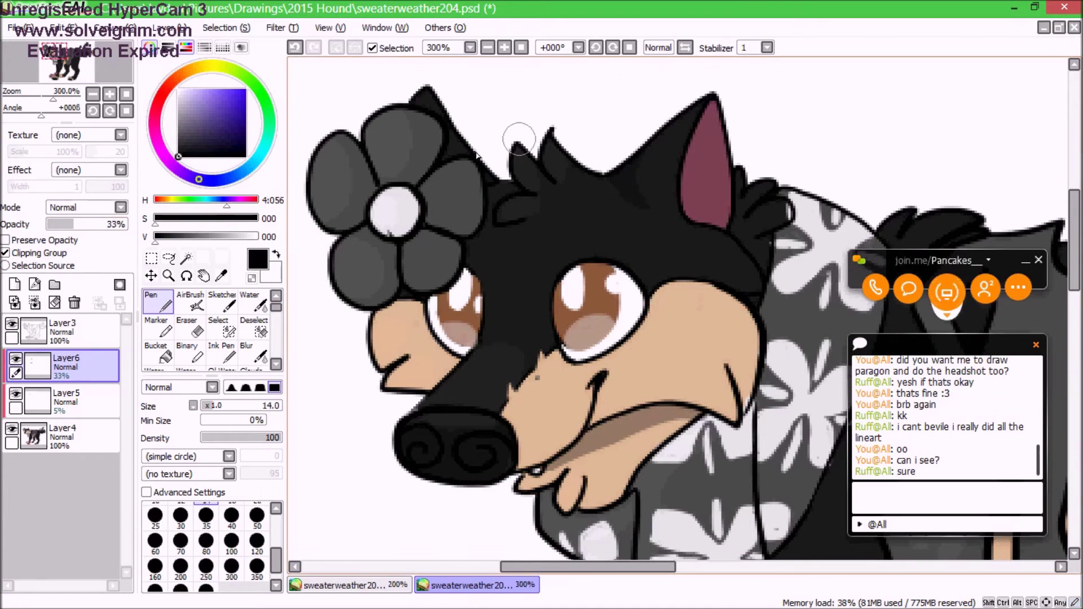
Paint black shadows over the scarf's neck wrap and hanging end on clipped Layer6 at 33% opacity.
{"action": "scroll", "coordinate": [578, 478], "scroll_direction": "down", "scroll_amount": 5}
{"action": "scroll", "coordinate": [578, 478], "scroll_direction": "right", "scroll_amount": 3}
{"action": "scroll", "coordinate": [429, 294], "scroll_direction": "up", "scroll_amount": 4}
{"action": "scroll", "coordinate": [428, 295], "scroll_direction": "right", "scroll_amount": 3}
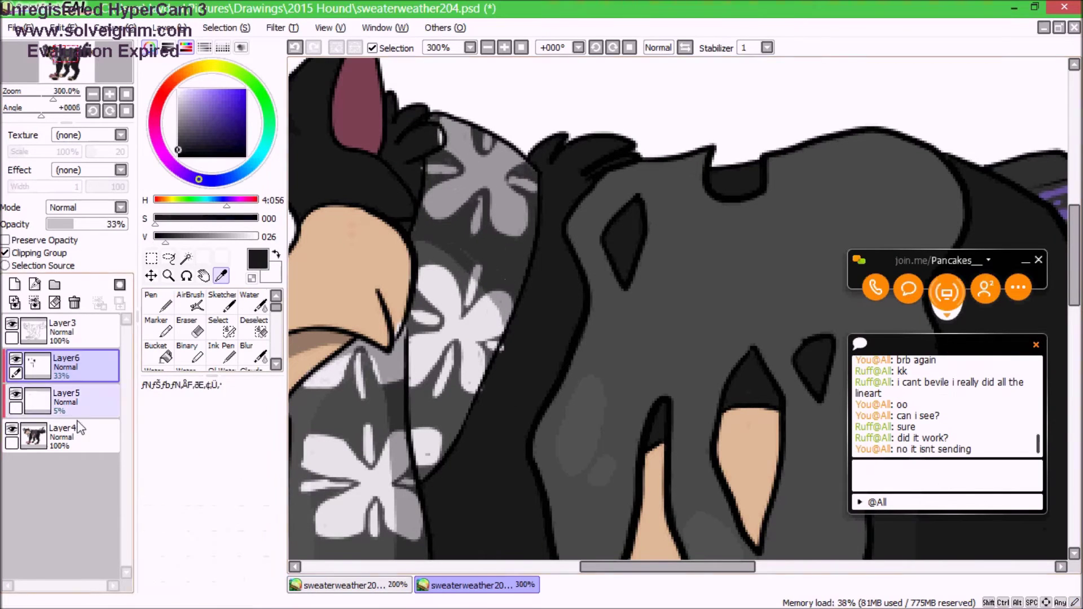
{"action": "scroll", "coordinate": [426, 319], "scroll_direction": "down", "scroll_amount": 4}
{"action": "scroll", "coordinate": [427, 320], "scroll_direction": "right", "scroll_amount": 2}
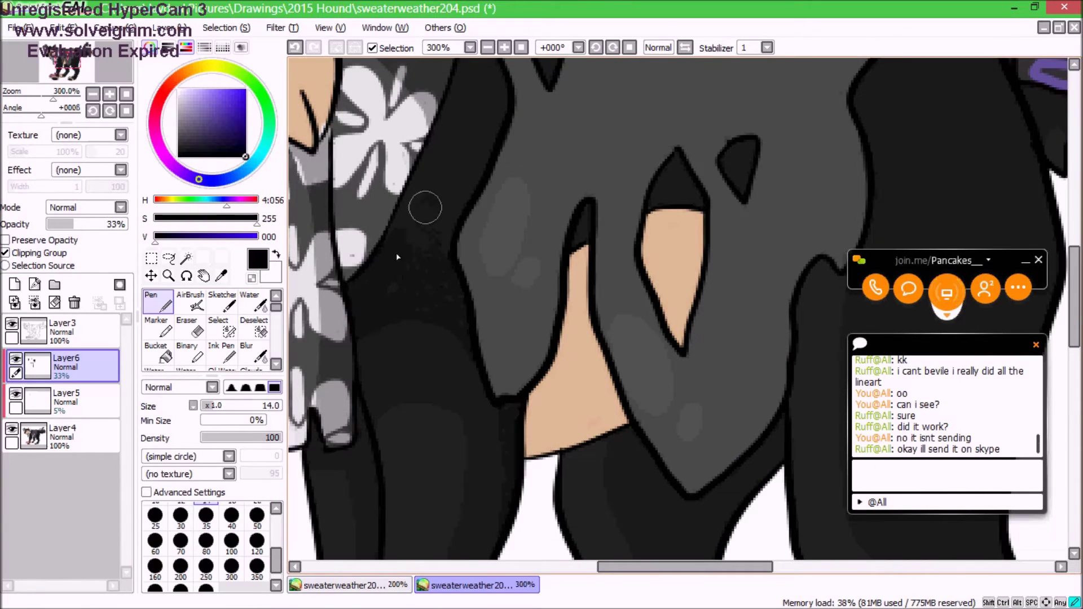
{"action": "scroll", "coordinate": [427, 282], "scroll_direction": "down", "scroll_amount": 3}
{"action": "left_click", "coordinate": [93, 95]}
{"action": "left_click", "coordinate": [93, 94]}
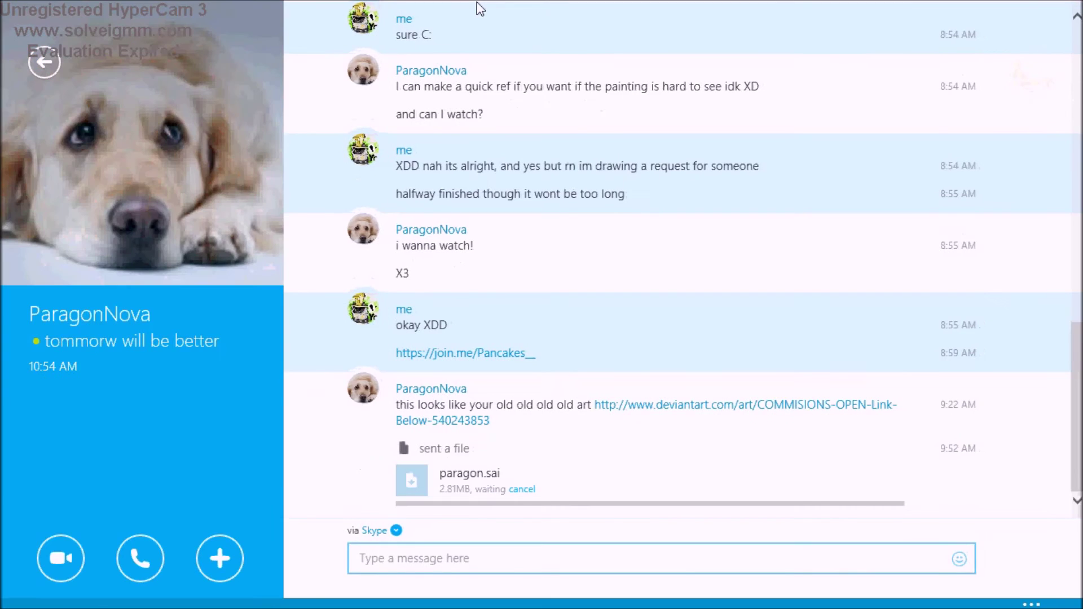
Switch to Skype, open the shared DeviantArt commissions link and look through the open-commissions journal's rules, prices and samples.
{"action": "left_click", "coordinate": [621, 416]}
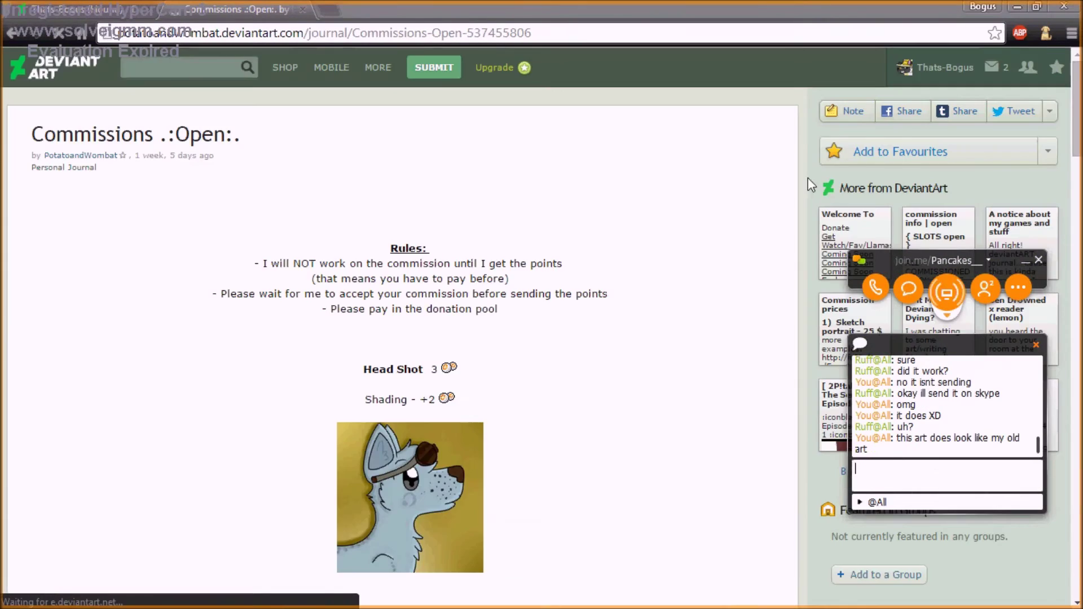
{"action": "scroll", "coordinate": [1078, 345], "scroll_direction": "down", "scroll_amount": 15}
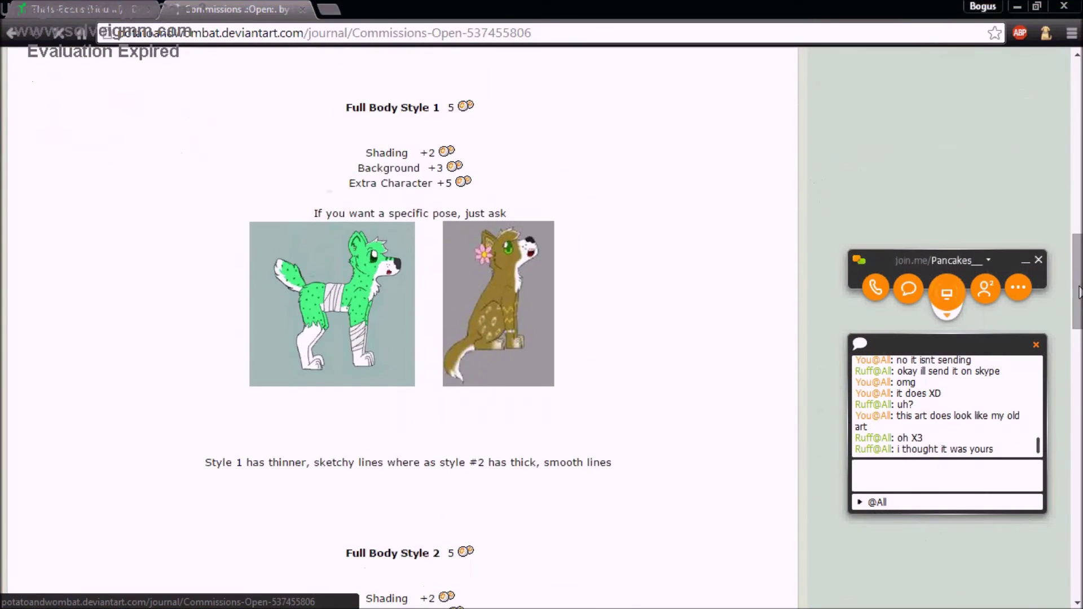
{"action": "scroll", "coordinate": [1077, 345], "scroll_direction": "down", "scroll_amount": 15}
Begin a comment on the Commissions .:Open:. journal reading "Can i have an oc badge of".
{"action": "left_click", "coordinate": [645, 357]}
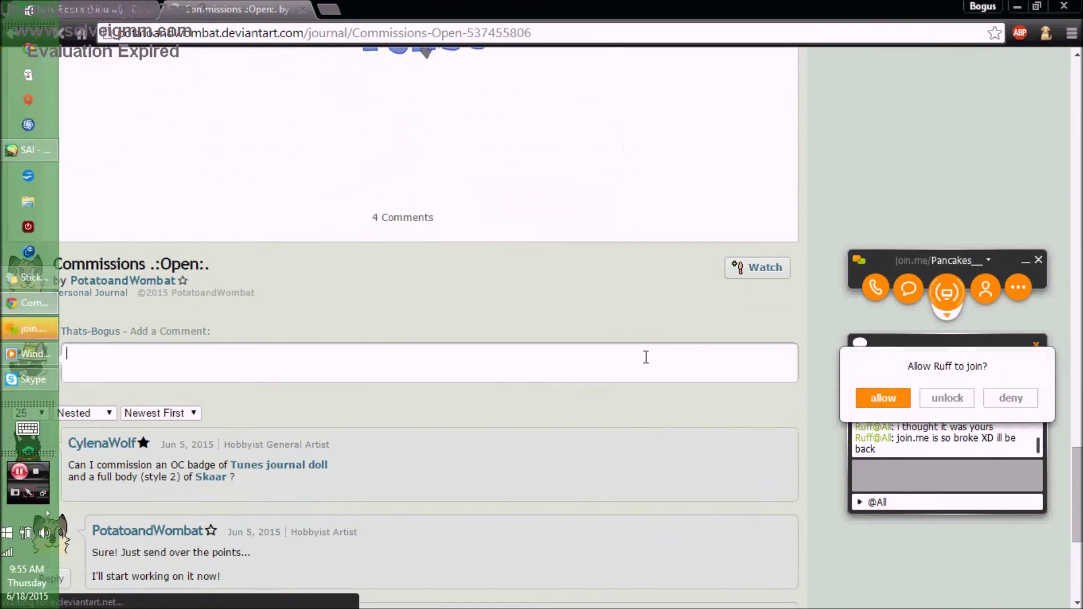
{"action": "type", "text": "Can i have an oc bade"}
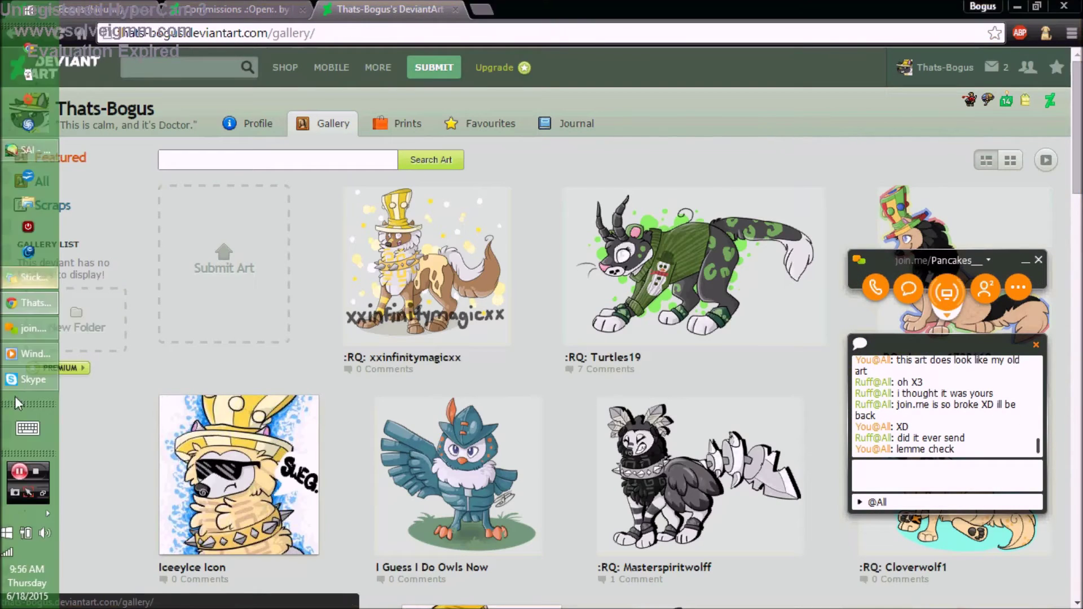
Browse the own DeviantArt gallery and open the 2Fancy4U artwork as the reference for the badge.
{"action": "left_click", "coordinate": [15, 396]}
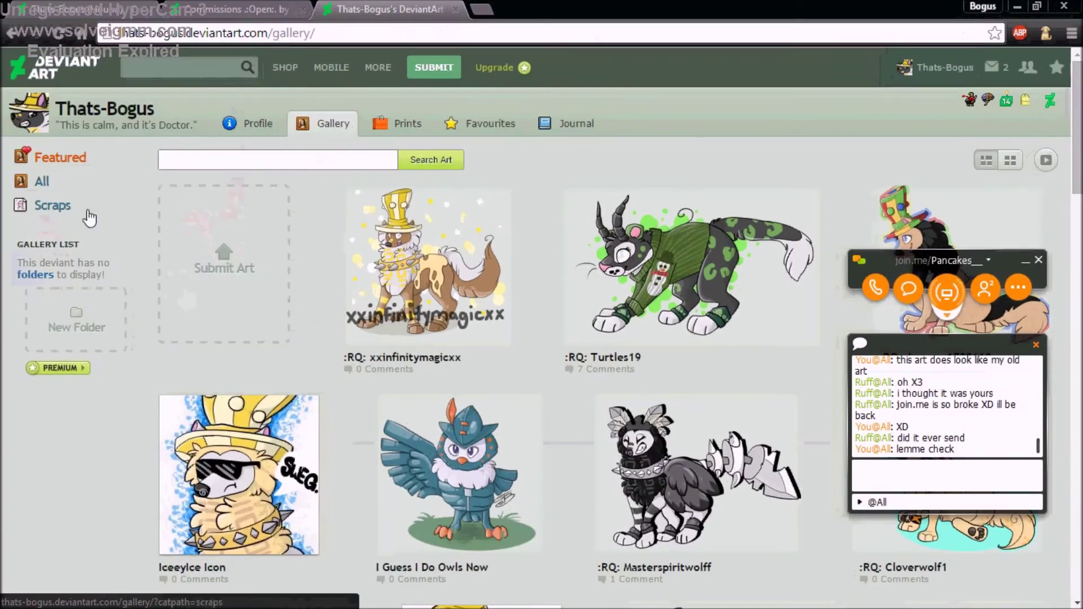
{"action": "scroll", "coordinate": [90, 217], "scroll_direction": "down", "scroll_amount": 15}
{"action": "left_click", "coordinate": [555, 355]}
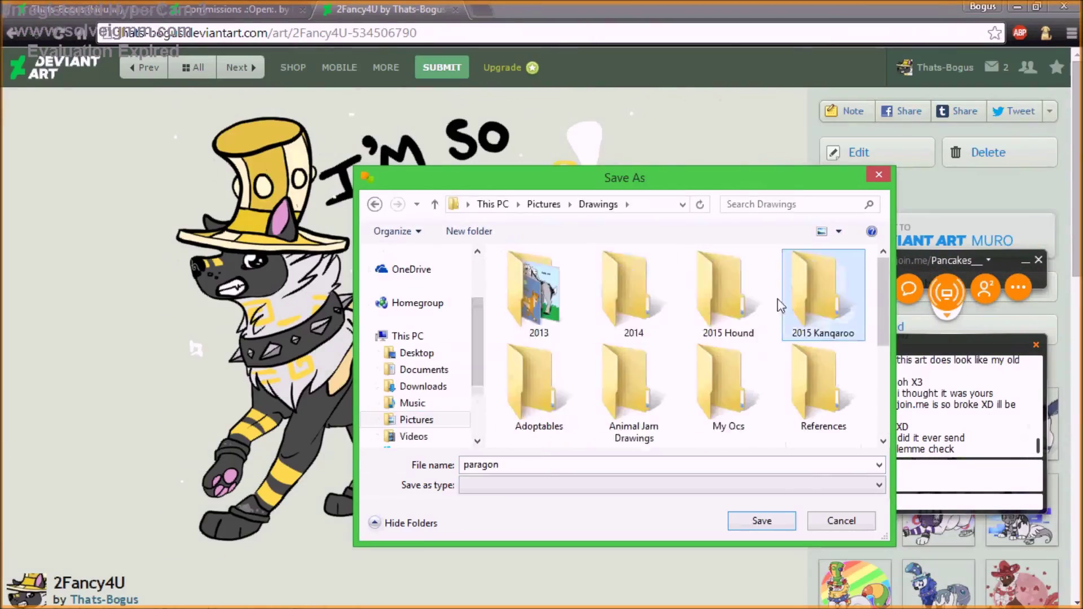
Complete the commission comment on new lines with the link to the 2Fancy4U artwork and the question "Is points ok?".
{"action": "key", "text": "Return"}
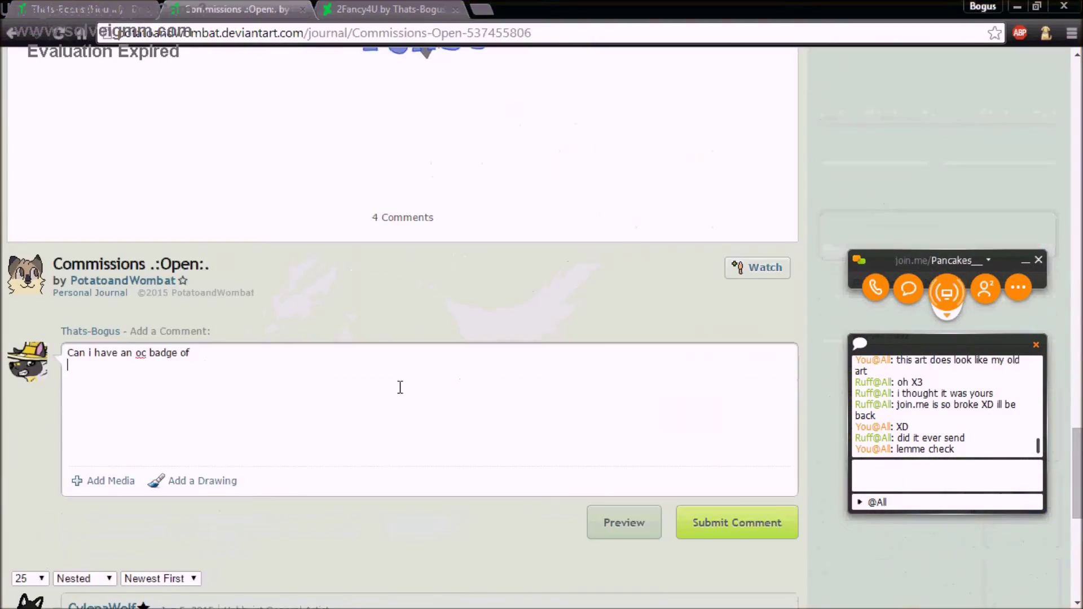
{"action": "type", "text": "http://thats-bogus.deviantart.com/art/2Fancy4U-534506790"}
{"action": "type", "text": "Is points ok?"}
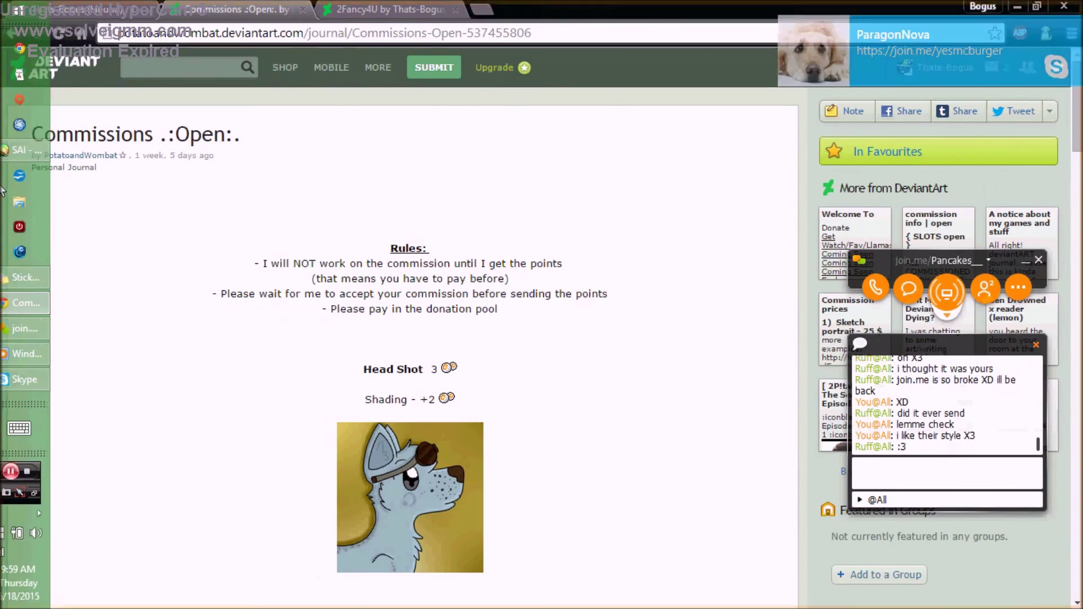
Open the received paragon.sai file from the friend's Pictures folder in PaintTool SAI.
{"action": "left_click", "coordinate": [19, 202]}
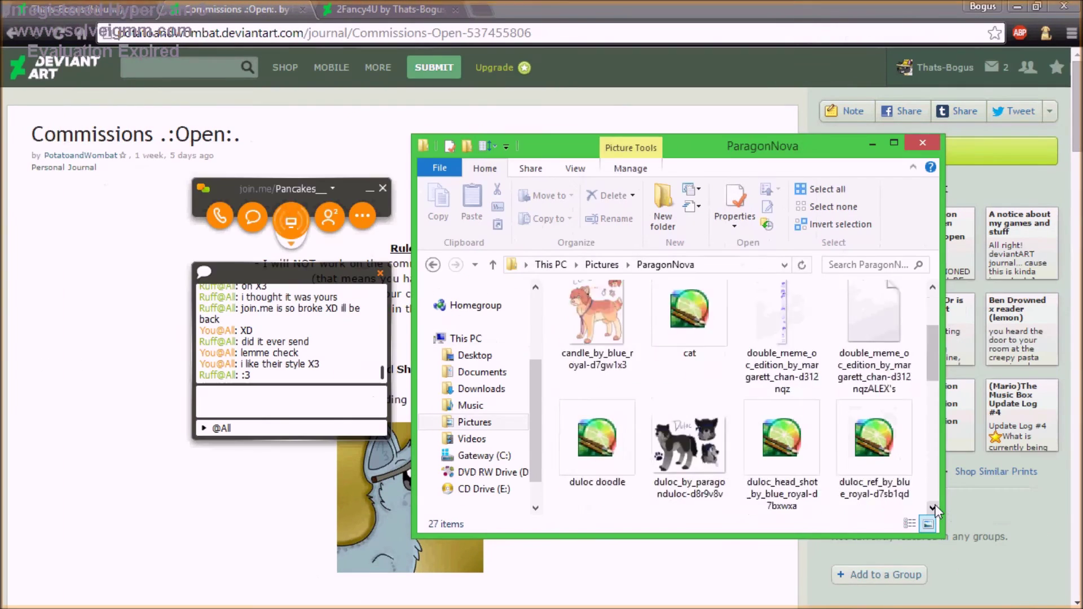
{"action": "left_click", "coordinate": [873, 338]}
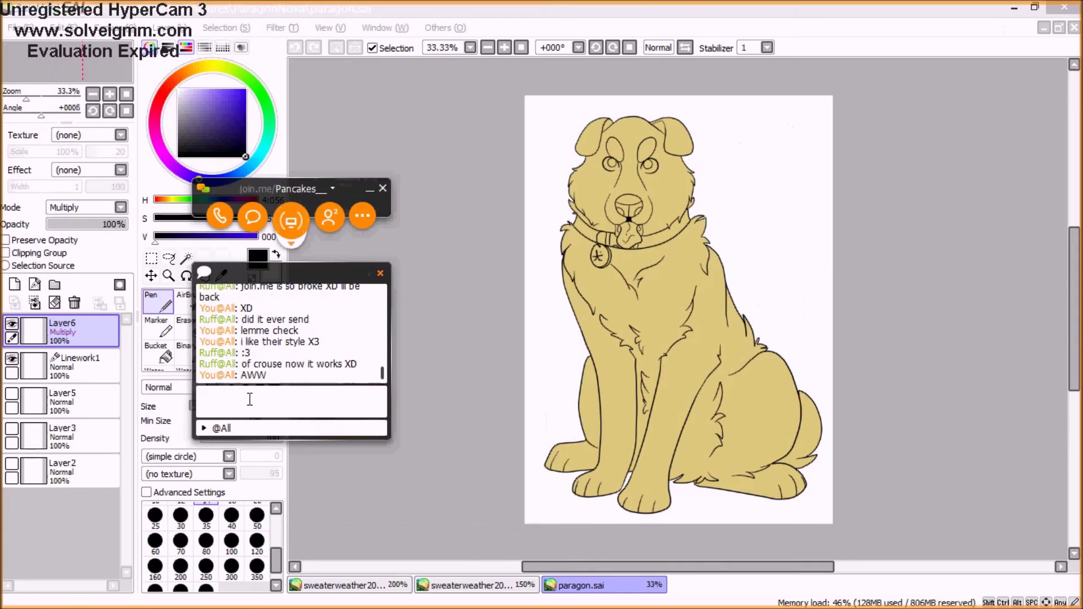
Send the chat message "omg this is so cute :o" and doodle a blue moustache, monocle and heart on the dog drawing.
{"action": "type", "text": ":o"}
{"action": "key", "text": "Return"}
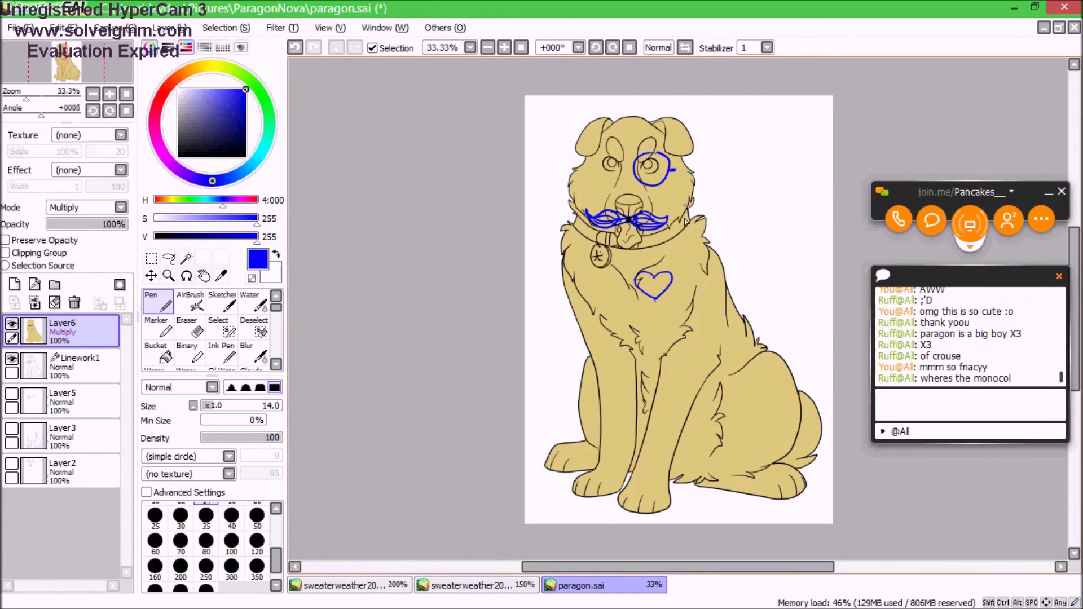
{"action": "left_click", "coordinate": [648, 46]}
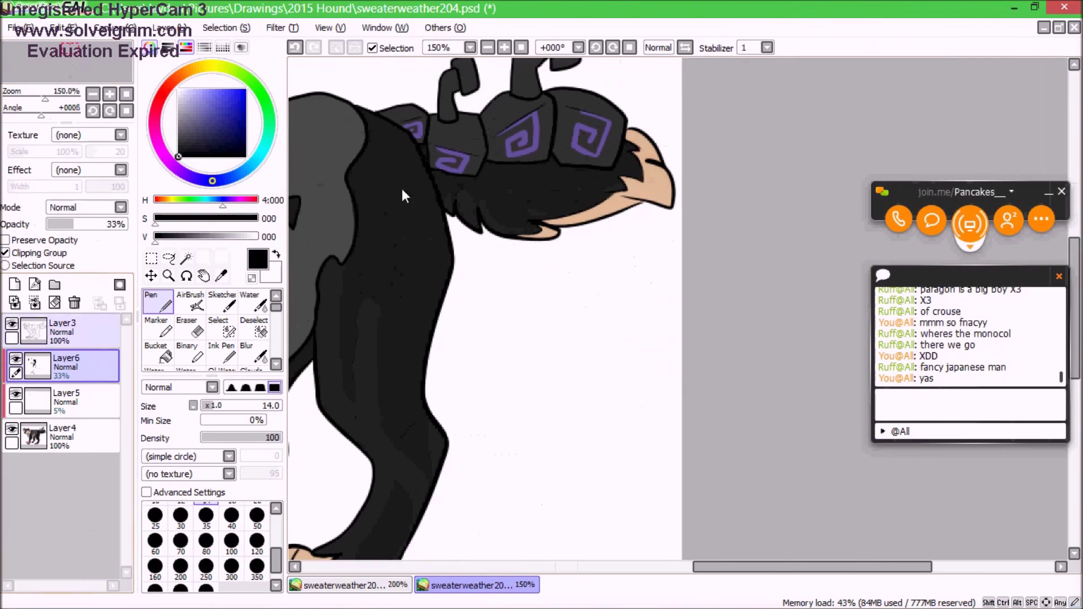
Shade the lower parts of the purple-spiralled tail segments and their spikes in sweaterweather204.psd with black on Layer6 at 33% opacity.
{"action": "left_click_drag", "start_coordinate": [423, 408], "coordinate": [676, 232]}
{"action": "scroll", "coordinate": [677, 232], "scroll_direction": "up", "scroll_amount": 2}
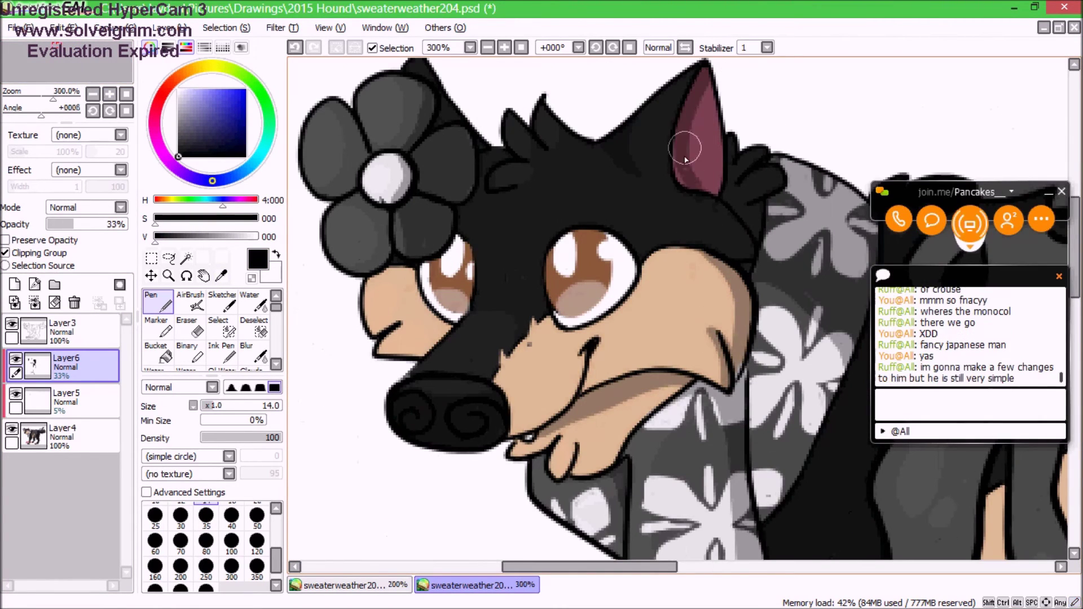
{"action": "left_click", "coordinate": [576, 236], "text": "alt"}
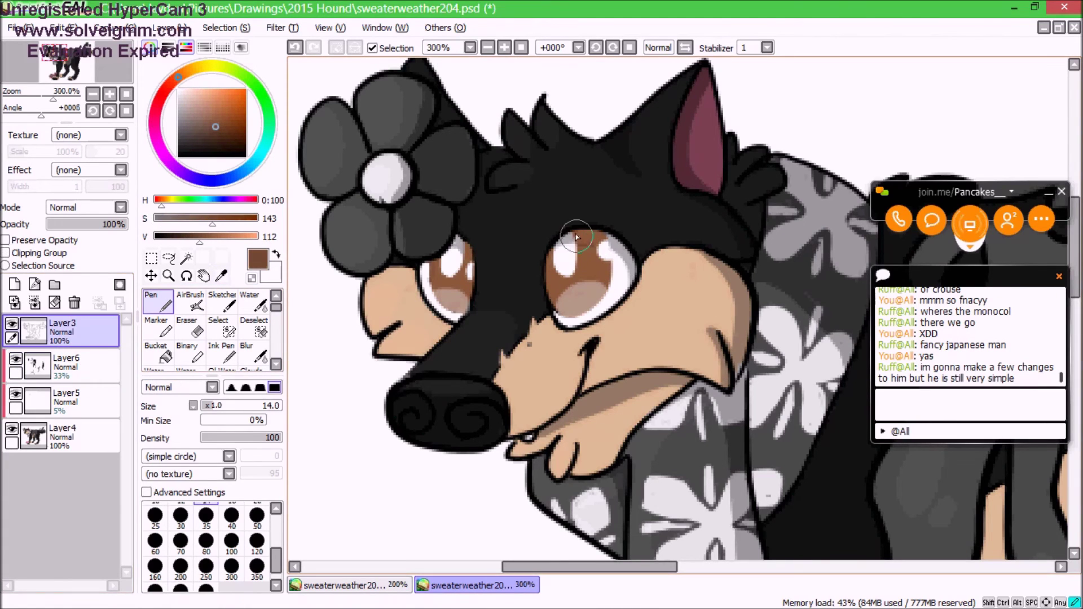
{"action": "left_click_drag", "start_coordinate": [446, 182], "coordinate": [423, 343]}
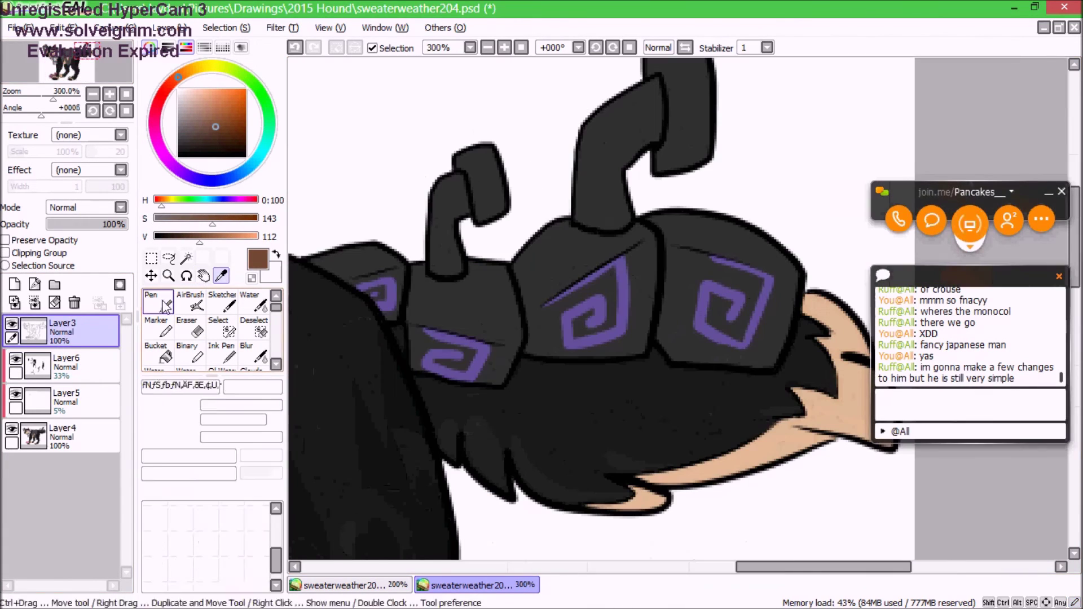
{"action": "left_click", "coordinate": [422, 343], "text": "alt"}
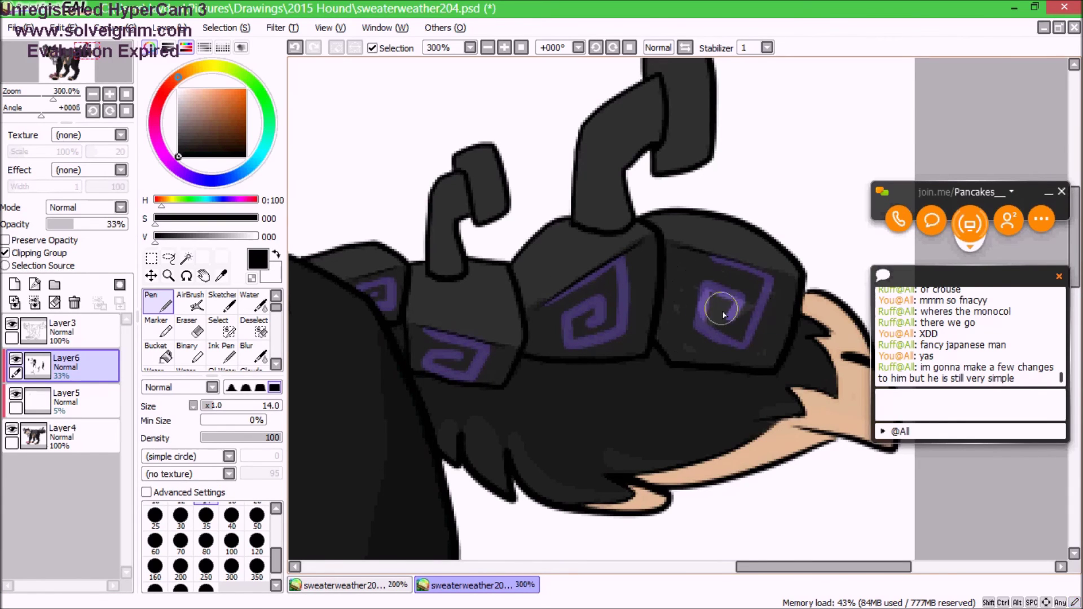
{"action": "left_click_drag", "start_coordinate": [717, 303], "coordinate": [742, 328]}
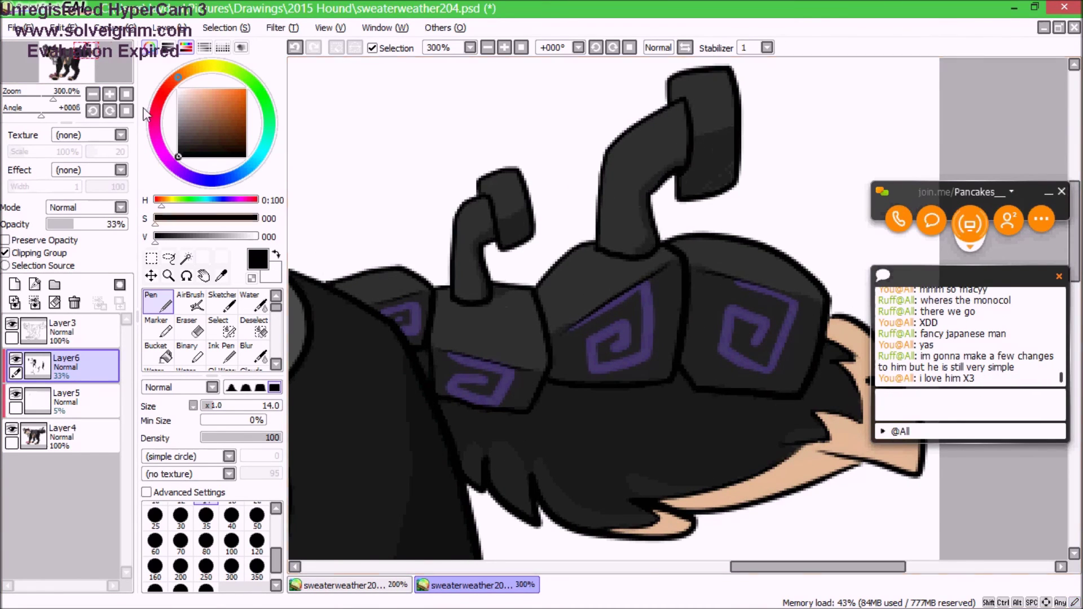